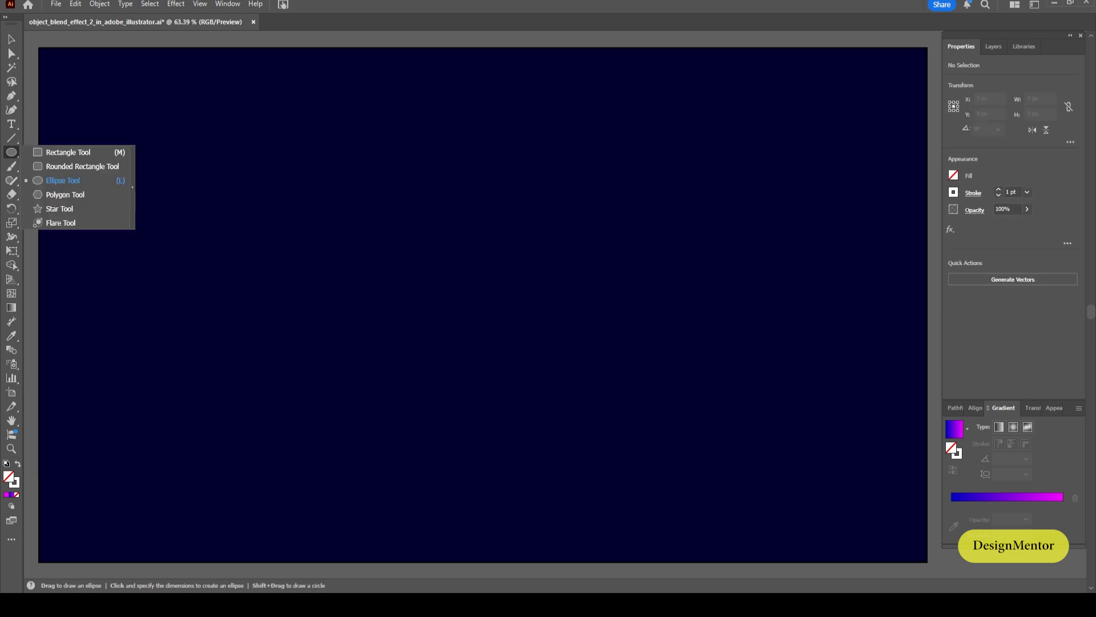
- Draw a 900 x 900 px circle with the Ellipse tool and center it horizontally and vertically on the artboard
{"action": "left_click", "coordinate": [63, 180]}
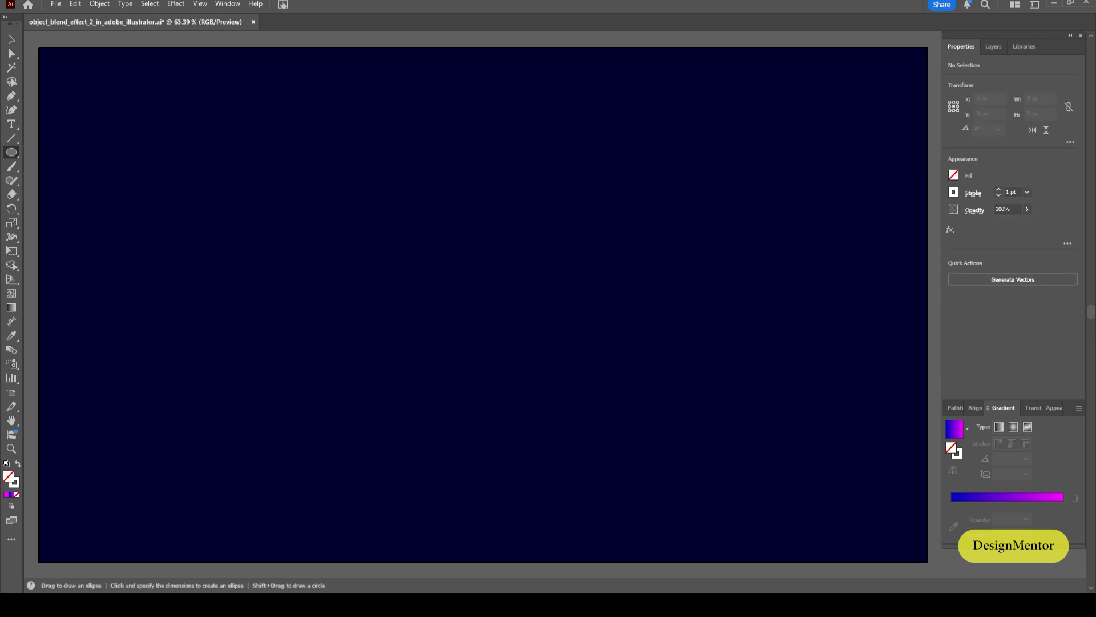
{"action": "left_click", "coordinate": [141, 150]}
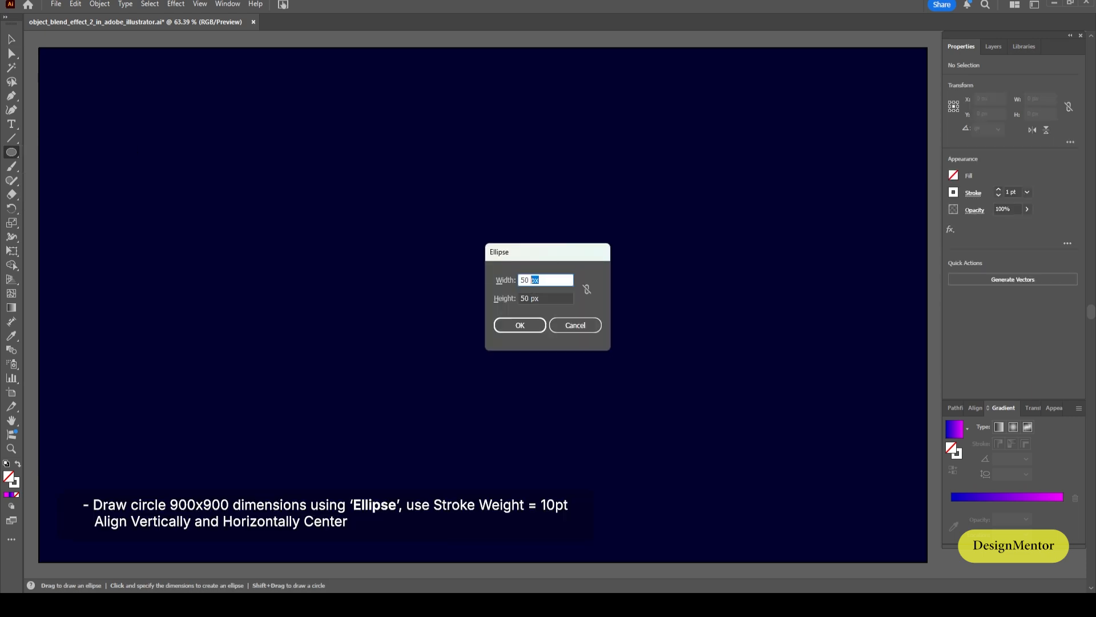
{"action": "type", "text": "900"}
{"action": "key", "text": "Tab"}
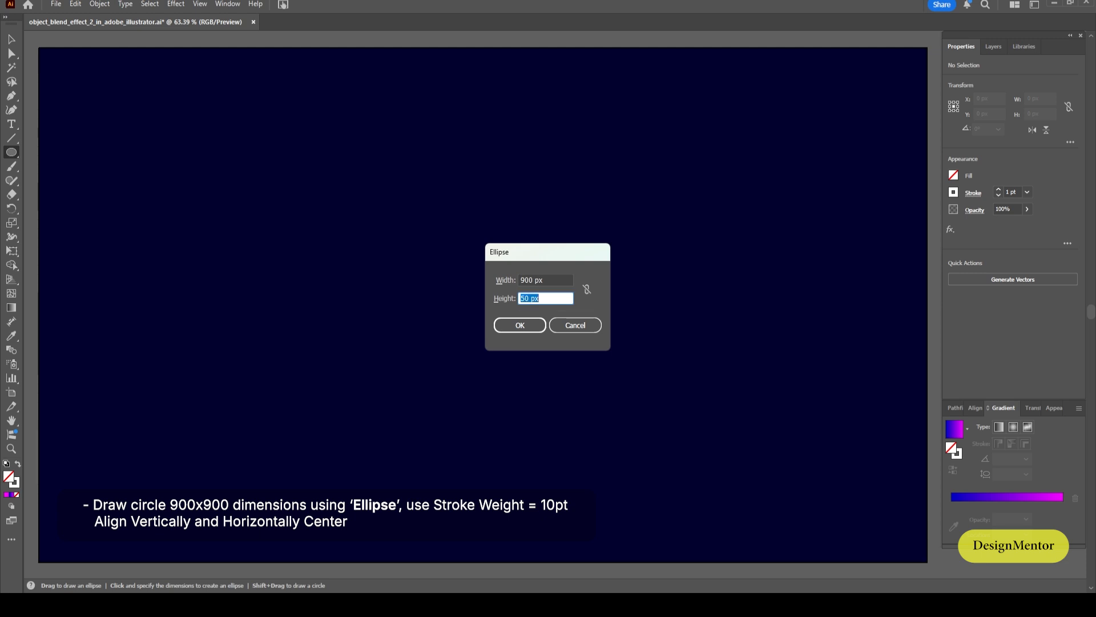
{"action": "type", "text": "900"}
{"action": "key", "text": "Return"}
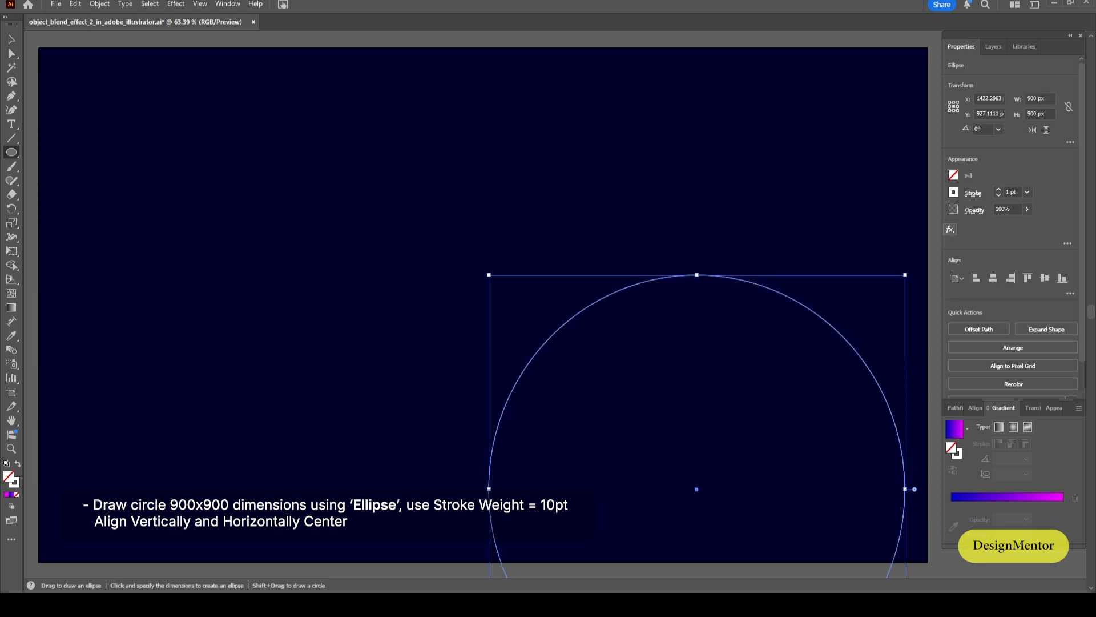
{"action": "left_click", "coordinate": [993, 278]}
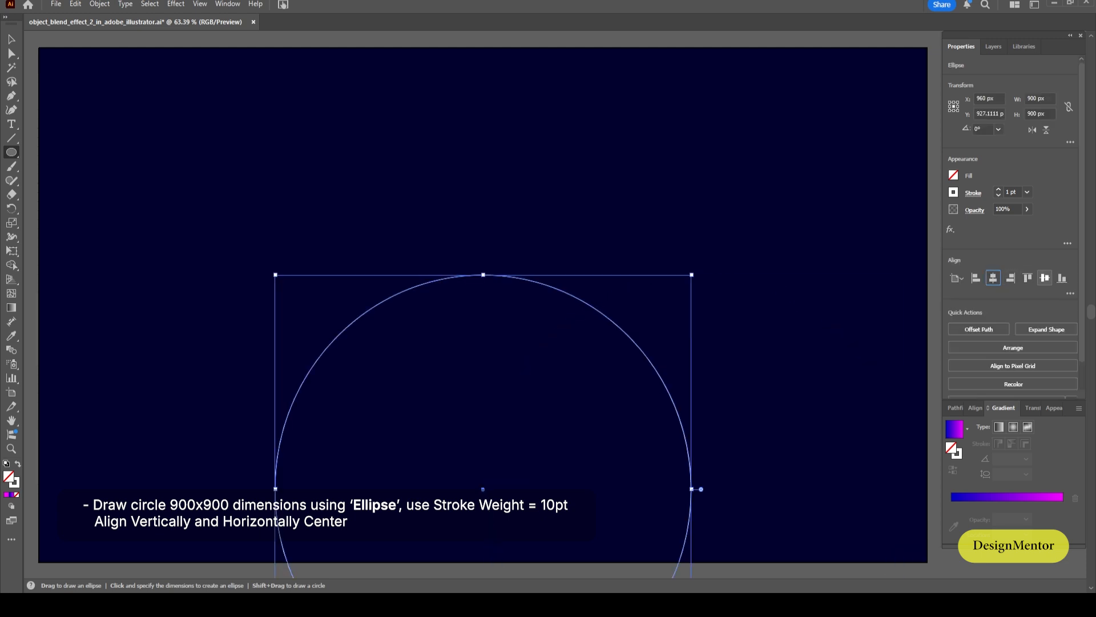
{"action": "left_click", "coordinate": [1045, 278]}
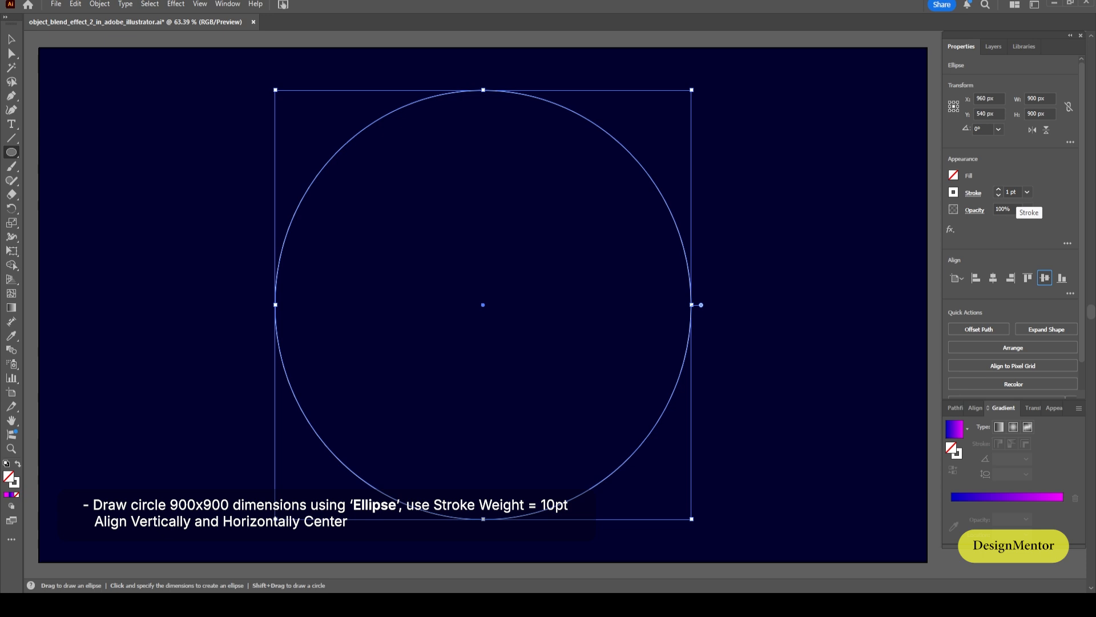
- Set the large circle's stroke weight to 10 pt and deselect it
{"action": "left_click", "coordinate": [1011, 192]}
{"action": "type", "text": "10"}
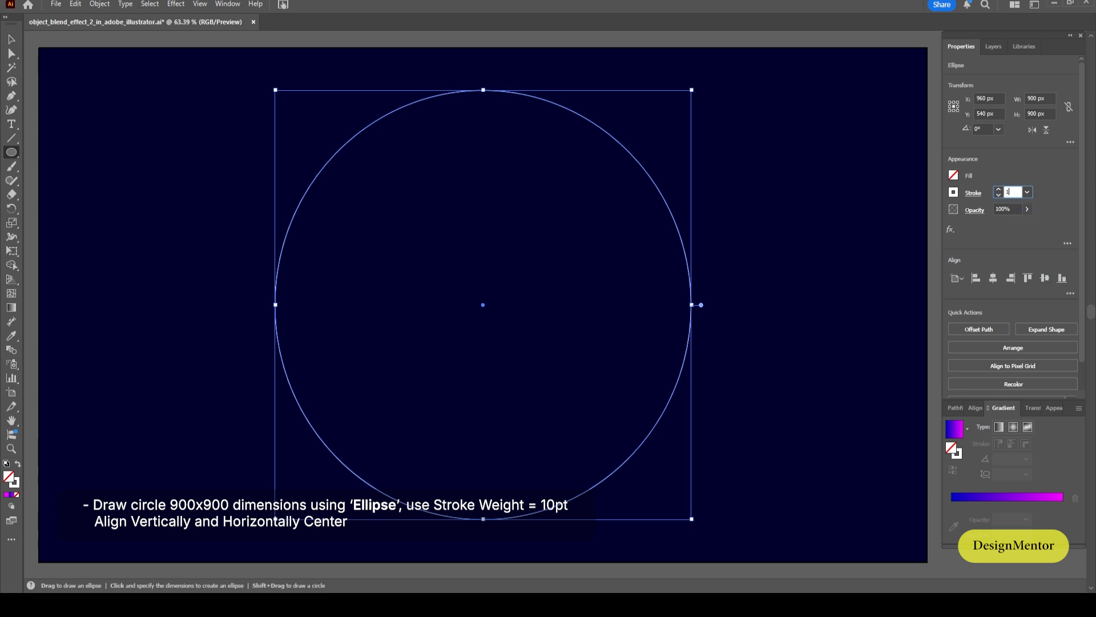
{"action": "key", "text": "Return"}
{"action": "key", "text": "v"}
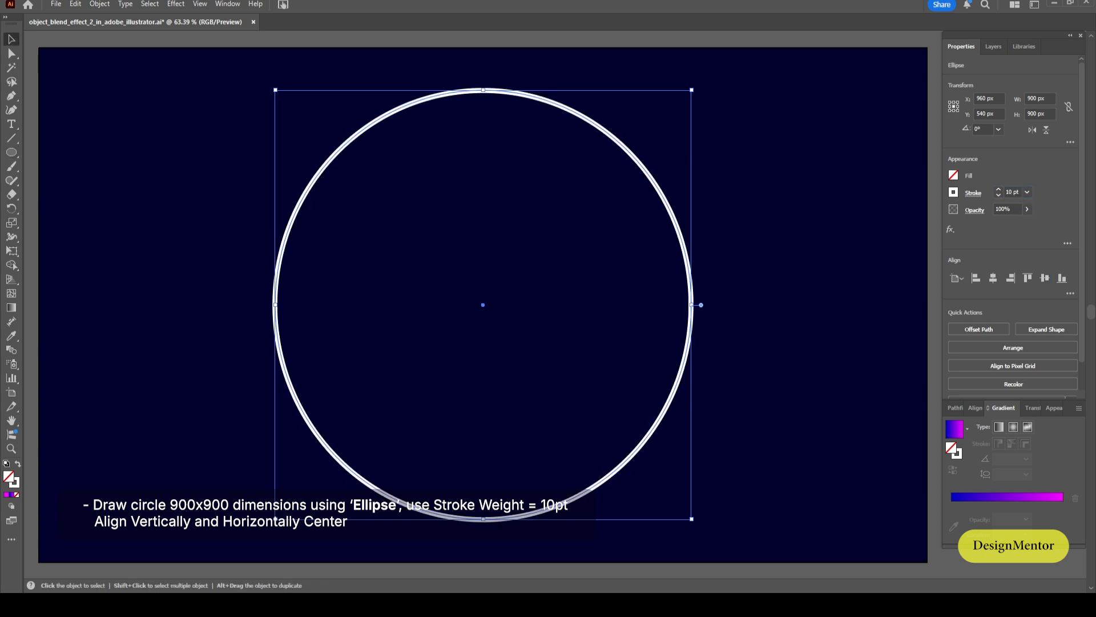
{"action": "key", "text": "ctrl+shift+a"}
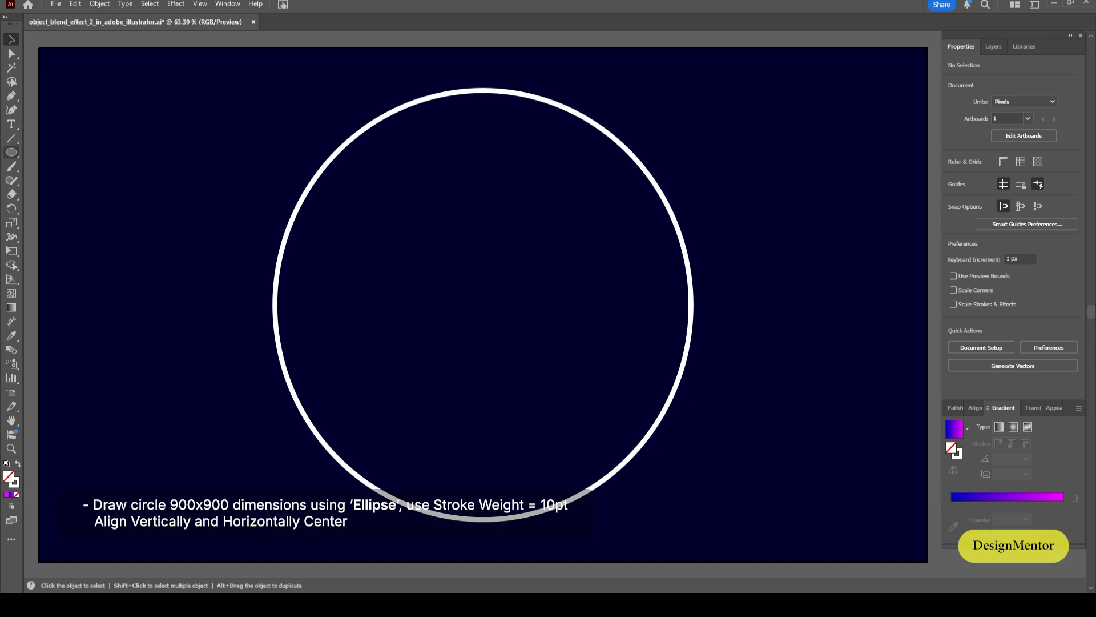
- Draw a 50 x 50 px circle with a 1 pt stroke near the middle of the large circle
{"action": "left_click", "coordinate": [11, 153]}
{"action": "left_click", "coordinate": [1013, 191]}
{"action": "key", "text": "ctrl+a"}
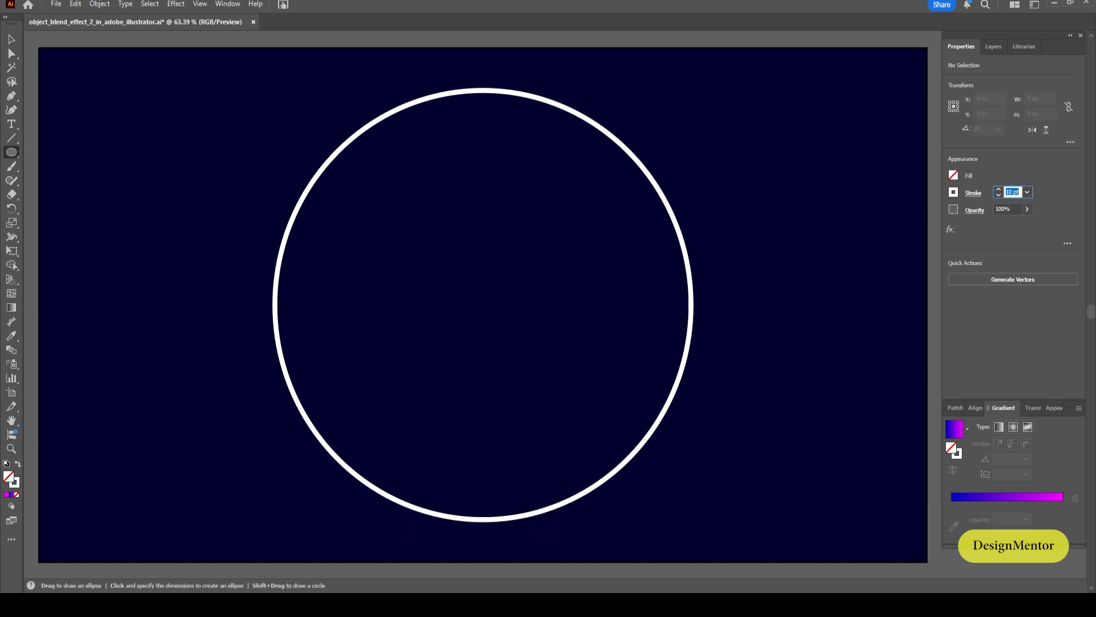
{"action": "type", "text": "1"}
{"action": "key", "text": "Return"}
{"action": "left_click", "coordinate": [10, 42]}
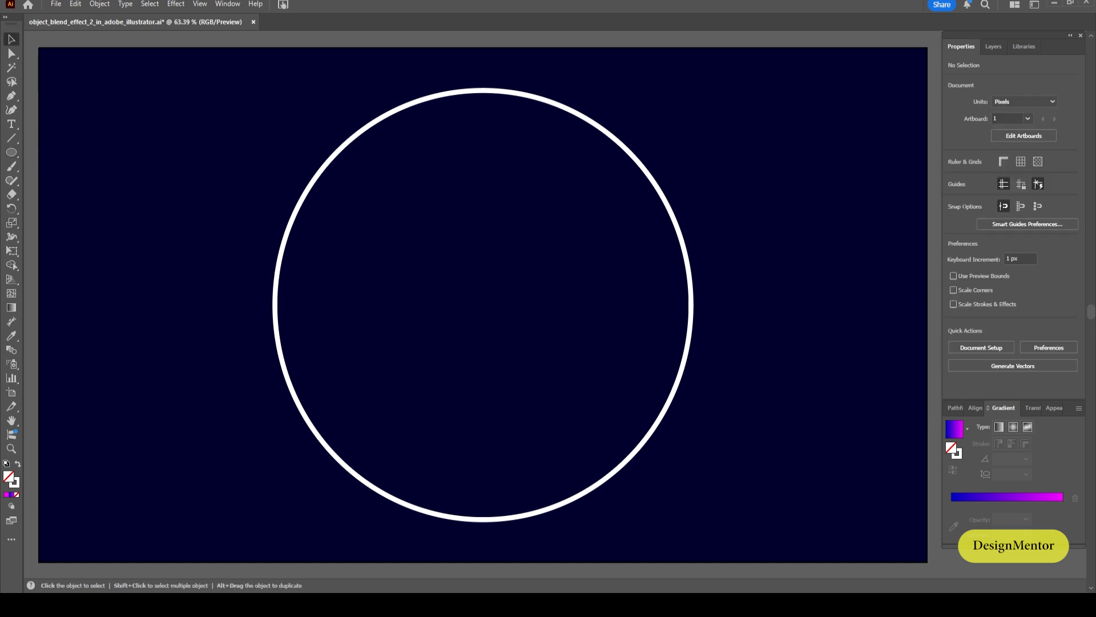
{"action": "key", "text": "l"}
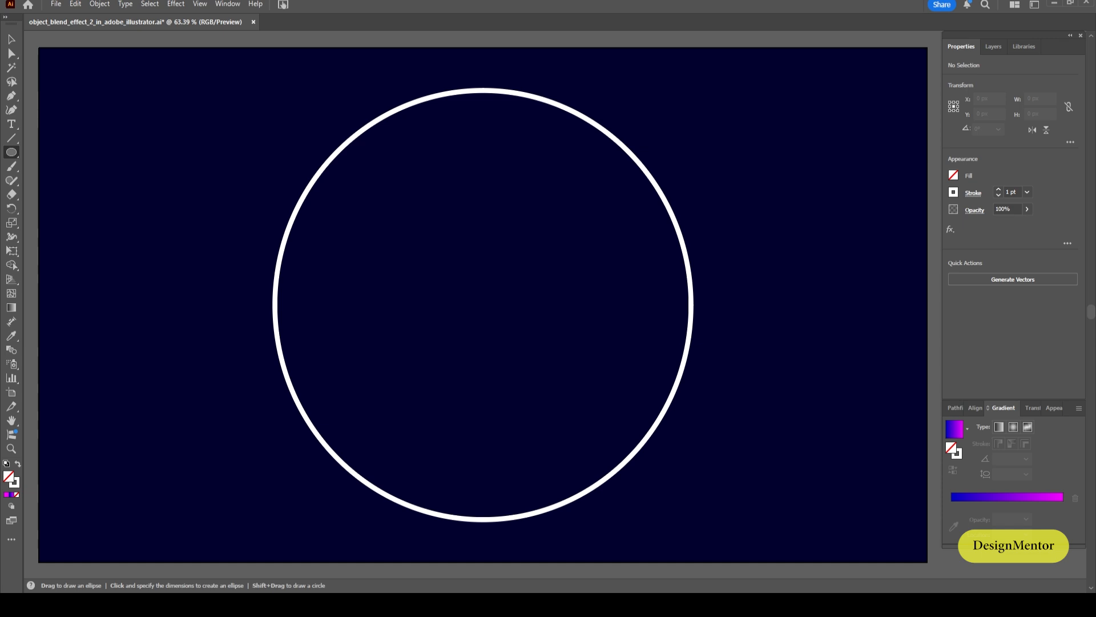
{"action": "left_click", "coordinate": [483, 305]}
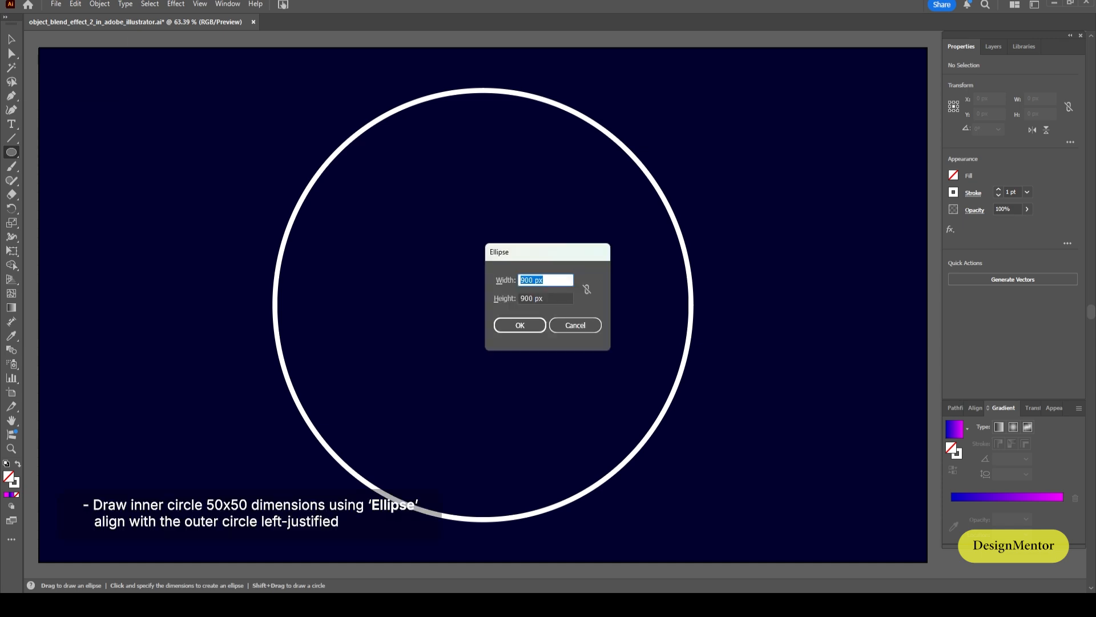
{"action": "type", "text": "50"}
{"action": "key", "text": "Tab"}
{"action": "type", "text": "50"}
{"action": "key", "text": "Return"}
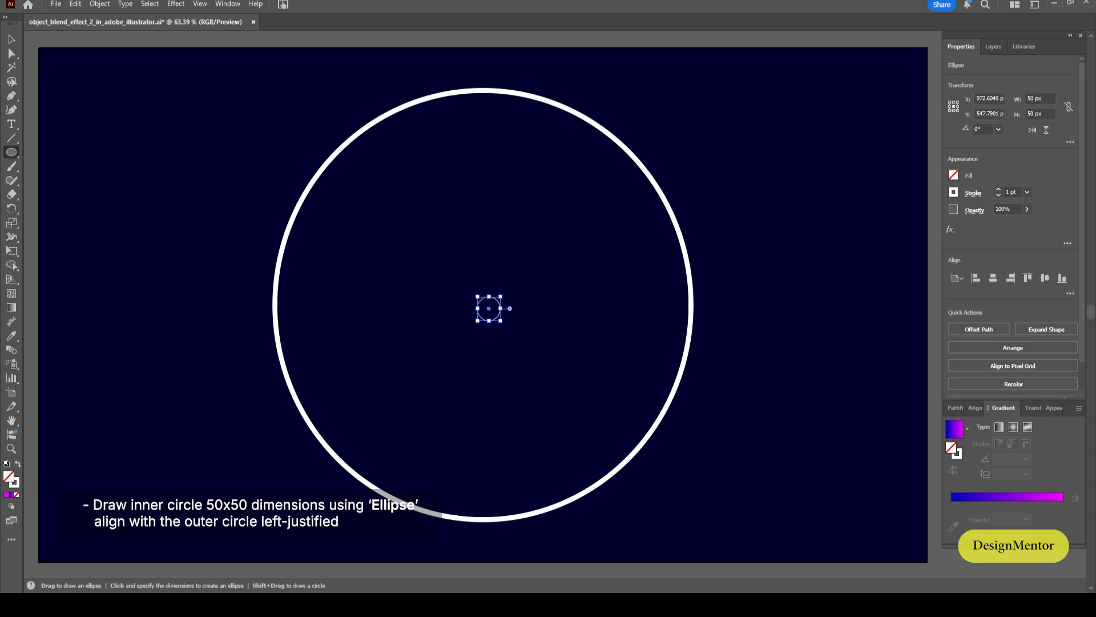
- Center the small circle horizontally and vertically on the artboard and deselect it
{"action": "left_click", "coordinate": [994, 278]}
{"action": "left_click", "coordinate": [1045, 278]}
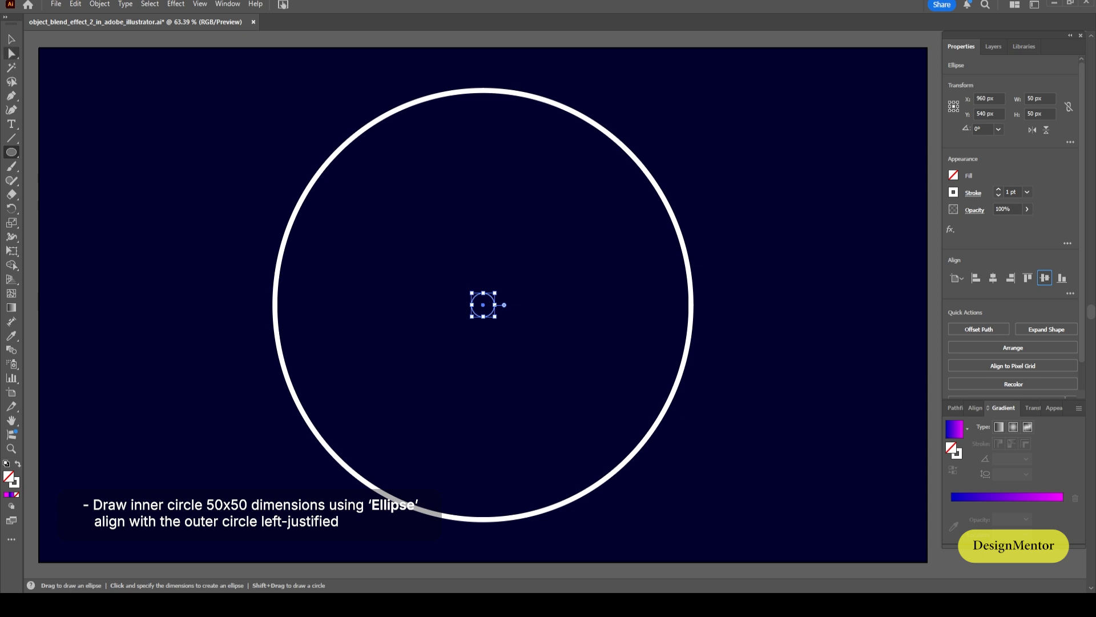
{"action": "key", "text": "v"}
{"action": "key", "text": "ctrl+shift+a"}
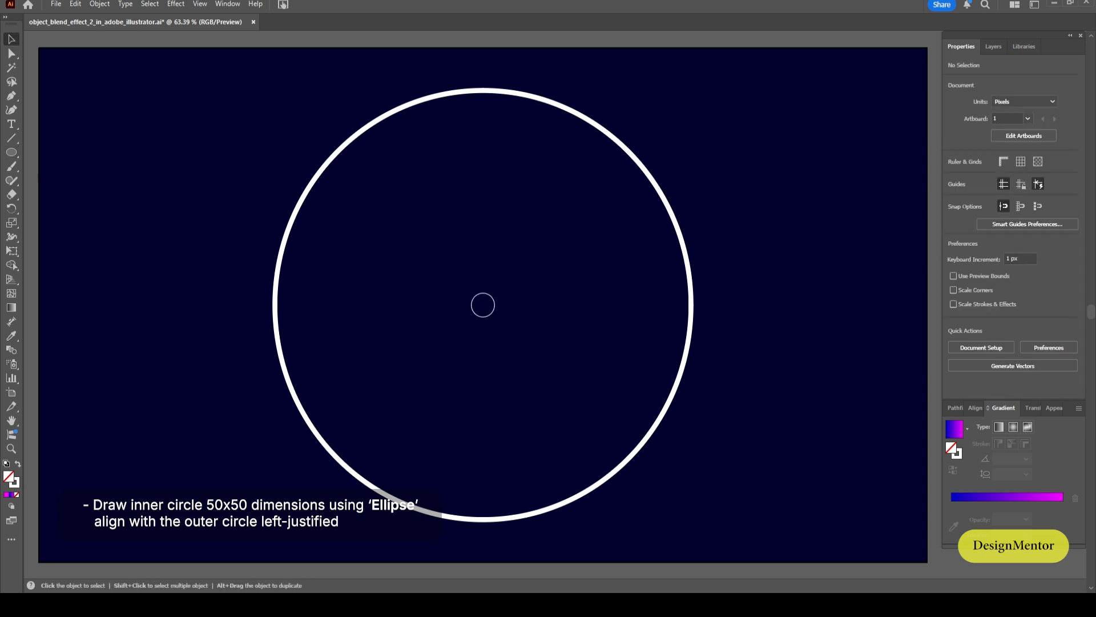
- Move the small circle 420 px straight left so its left edge lines up with the large circle's left edge
{"action": "left_click", "coordinate": [494, 305]}
{"action": "key", "text": "shift+Left"}
{"action": "key", "text": "shift+Left"}
{"action": "key", "text": "shift+Left"}
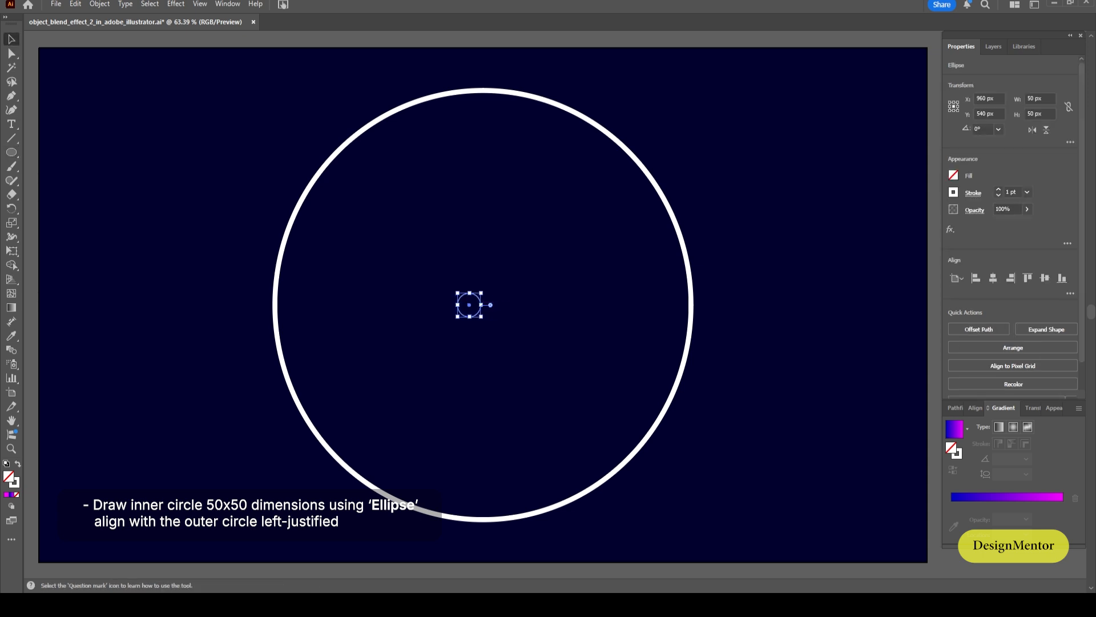
{"action": "key", "text": "shift+Left"}
{"action": "key", "text": "shift+Left"}
{"action": "key", "text": "shift+Left"}
{"action": "key", "text": "shift+Left"}
{"action": "key", "text": "shift+Left"}
{"action": "key", "text": "shift+Left"}
{"action": "key", "text": "shift+Left"}
{"action": "key", "text": "shift+Left"}
{"action": "key", "text": "shift+Left"}
{"action": "key", "text": "shift+Left"}
{"action": "key", "text": "shift+Left"}
{"action": "key", "text": "shift+Left"}
{"action": "key", "text": "shift+Left"}
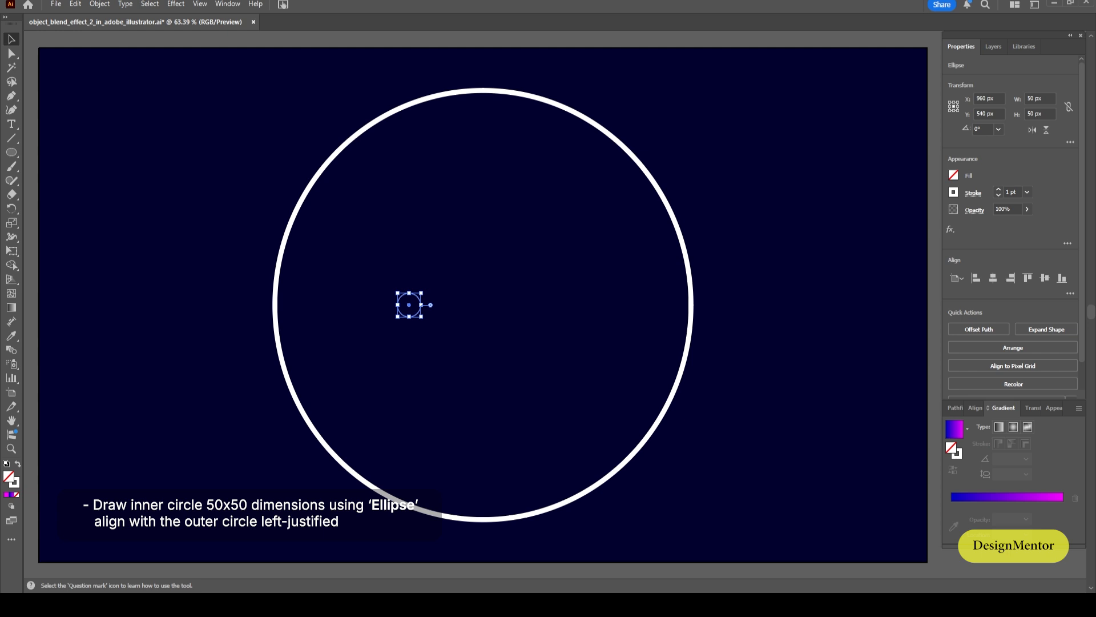
{"action": "key", "text": "shift+Left"}
{"action": "key", "text": "shift+Left"}
{"action": "key", "text": "shift+Left"}
{"action": "key", "text": "shift+Left"}
{"action": "key", "text": "shift+Left"}
{"action": "key", "text": "shift+Left"}
{"action": "key", "text": "shift+Left"}
{"action": "key", "text": "shift+Left"}
{"action": "key", "text": "shift+Left"}
{"action": "key", "text": "shift+Left"}
{"action": "key", "text": "shift+Left"}
{"action": "key", "text": "shift+Left"}
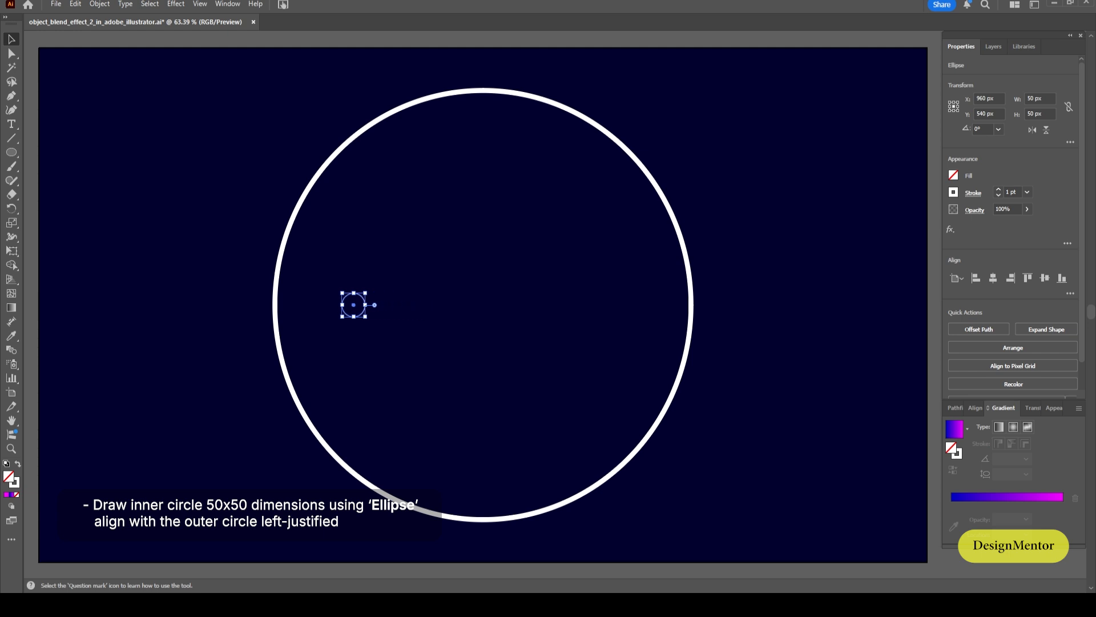
{"action": "key", "text": "shift+Left"}
{"action": "key", "text": "shift+Left"}
{"action": "key", "text": "shift+Left"}
{"action": "key", "text": "shift+Left"}
{"action": "key", "text": "shift+Left"}
{"action": "key", "text": "shift+Left"}
{"action": "key", "text": "shift+Left"}
{"action": "key", "text": "shift+Left"}
{"action": "key", "text": "shift+Left"}
{"action": "key", "text": "shift+Left"}
{"action": "key", "text": "shift+Left"}
{"action": "key", "text": "shift+Left"}
{"action": "key", "text": "shift+Left"}
{"action": "key", "text": "shift+Left"}
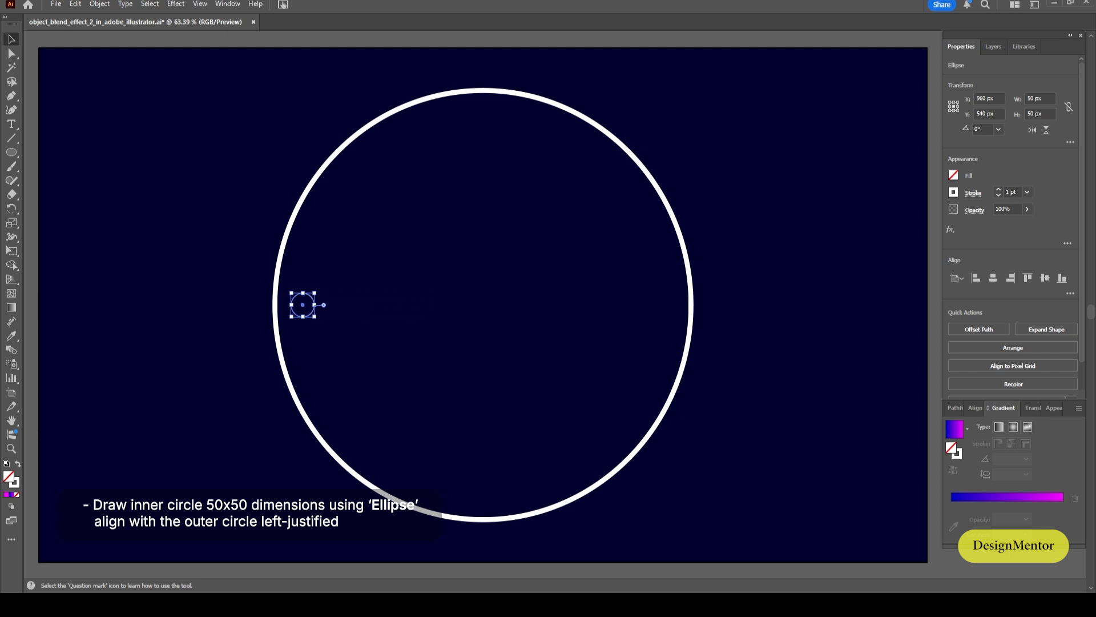
{"action": "key", "text": "shift+Left"}
{"action": "key", "text": "shift+Left"}
{"action": "key", "text": "shift+Left"}
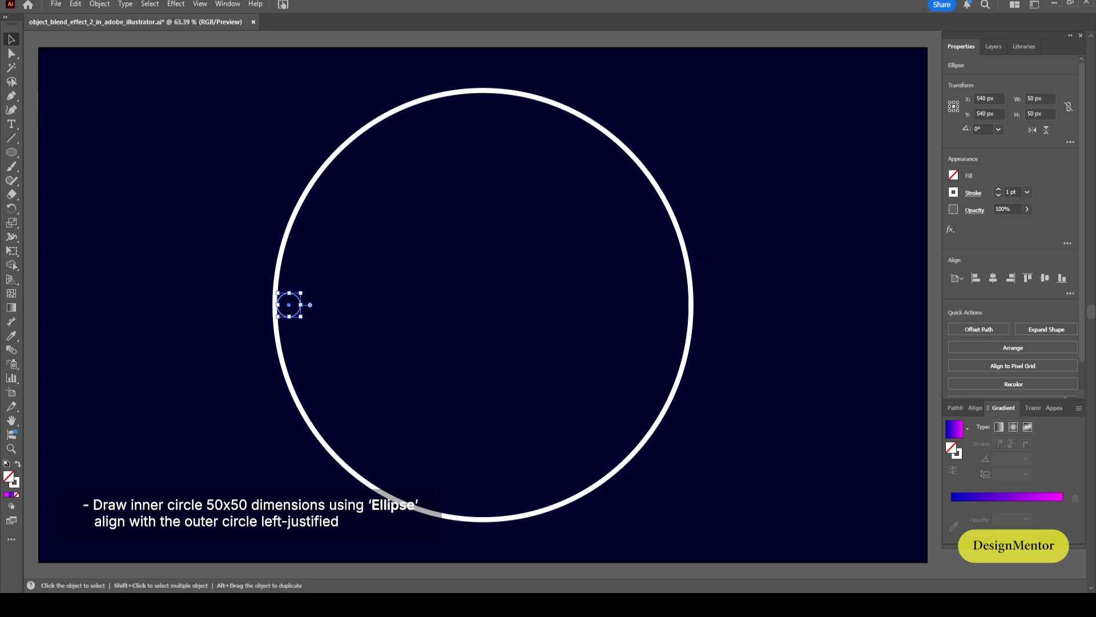
{"action": "key", "text": "ctrl+shift+a"}
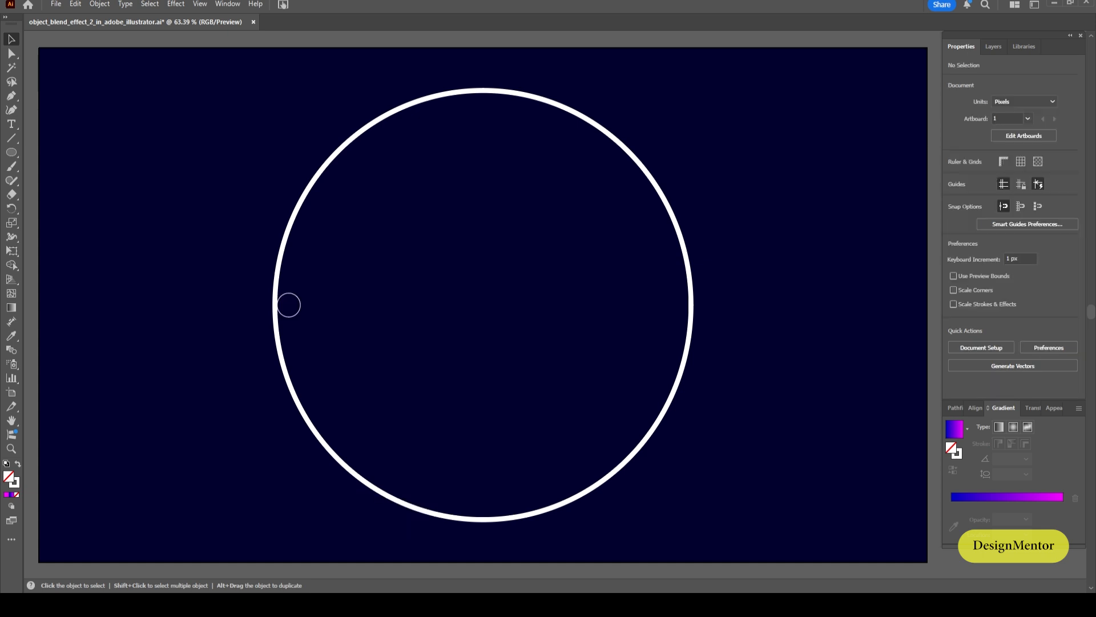
- Select both the small and the large circle and make a blend between them
{"action": "left_click_drag", "start_coordinate": [223, 195], "coordinate": [334, 331]}
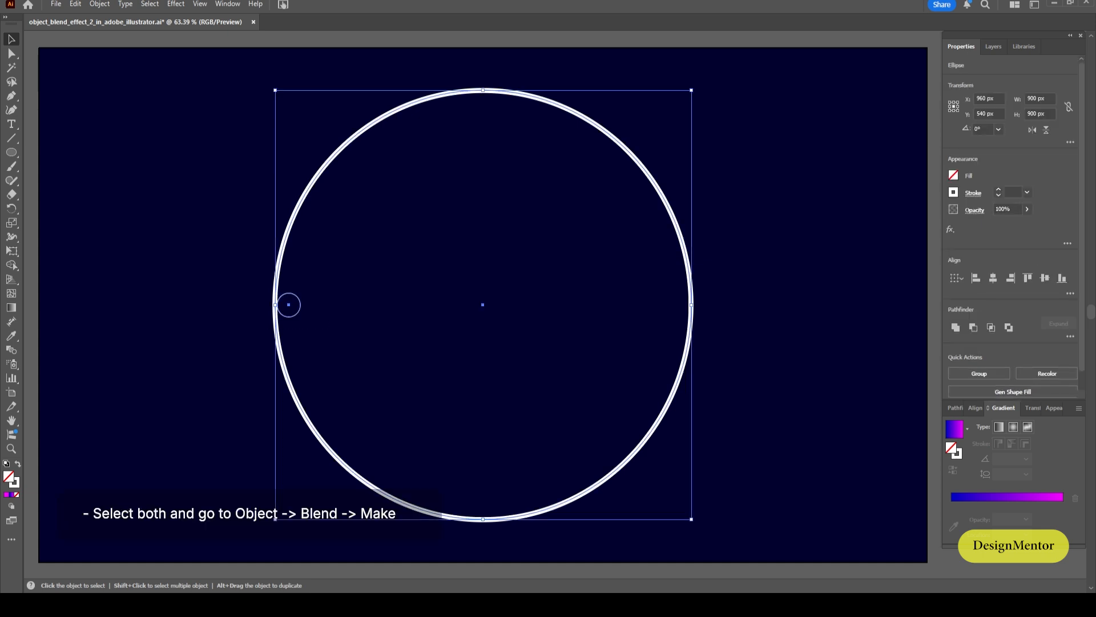
{"action": "left_click", "coordinate": [99, 4]}
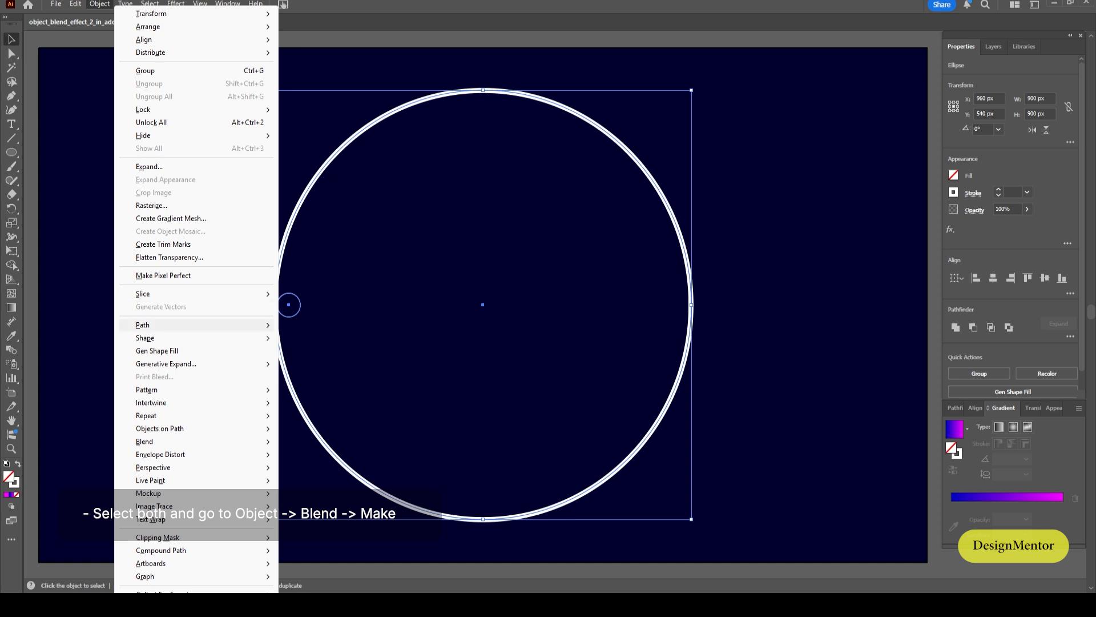
{"action": "mouse_move", "coordinate": [172, 441]}
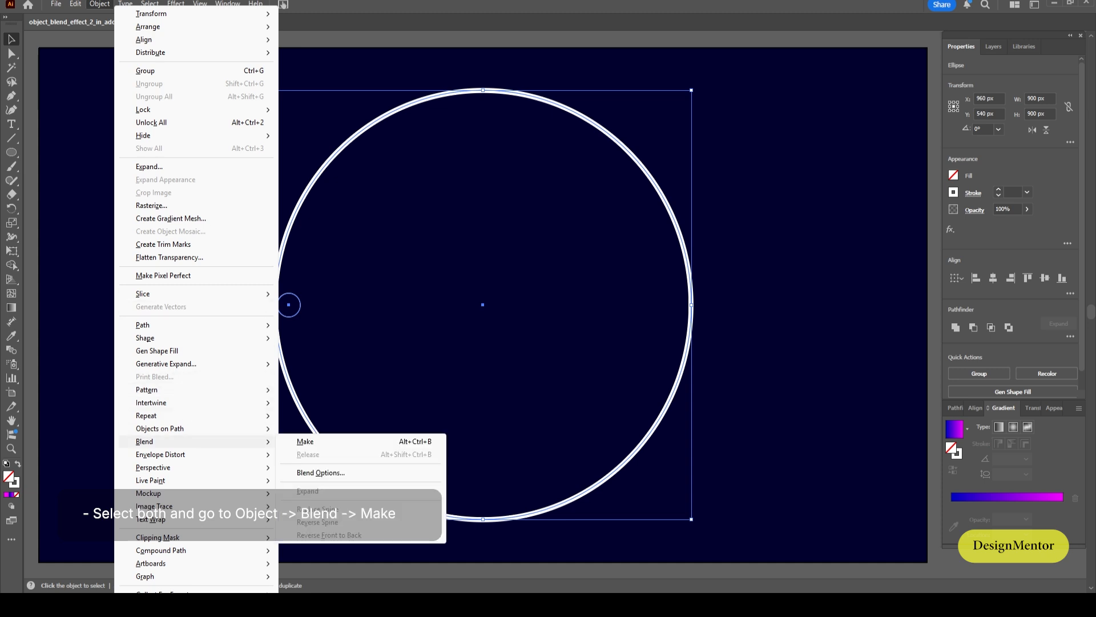
{"action": "left_click", "coordinate": [305, 442]}
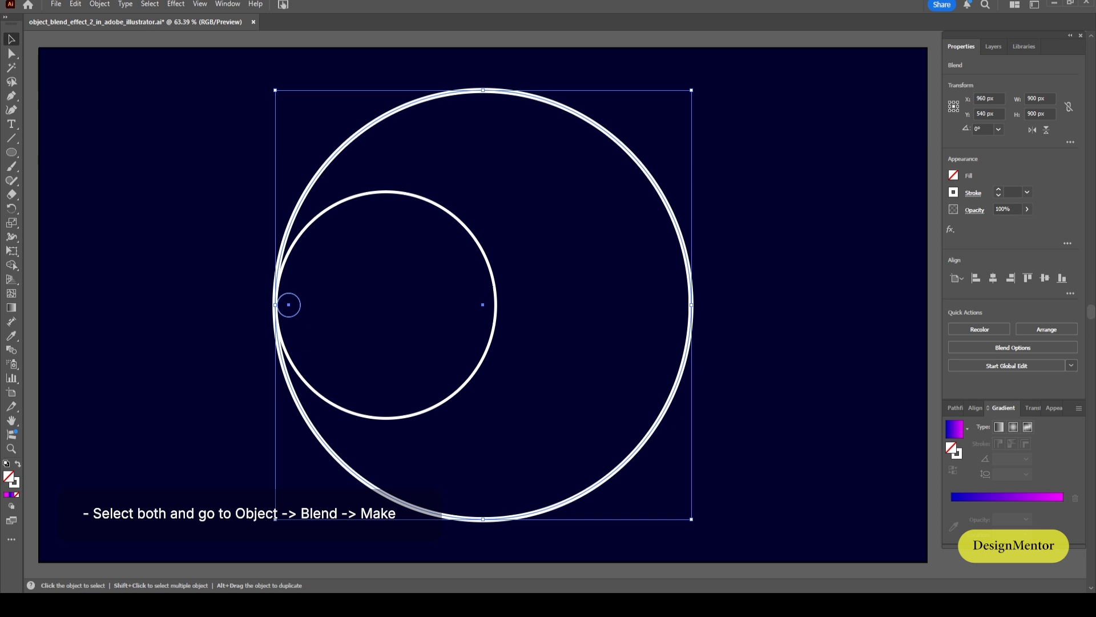
- Set the blend's spacing to Specified Steps with 20 steps, compare it with the preview off and on, and apply it
{"action": "key", "text": "alt+o"}
{"action": "key", "text": "Up"}
{"action": "key", "text": "Up"}
{"action": "key", "text": "Up"}
{"action": "key", "text": "Up"}
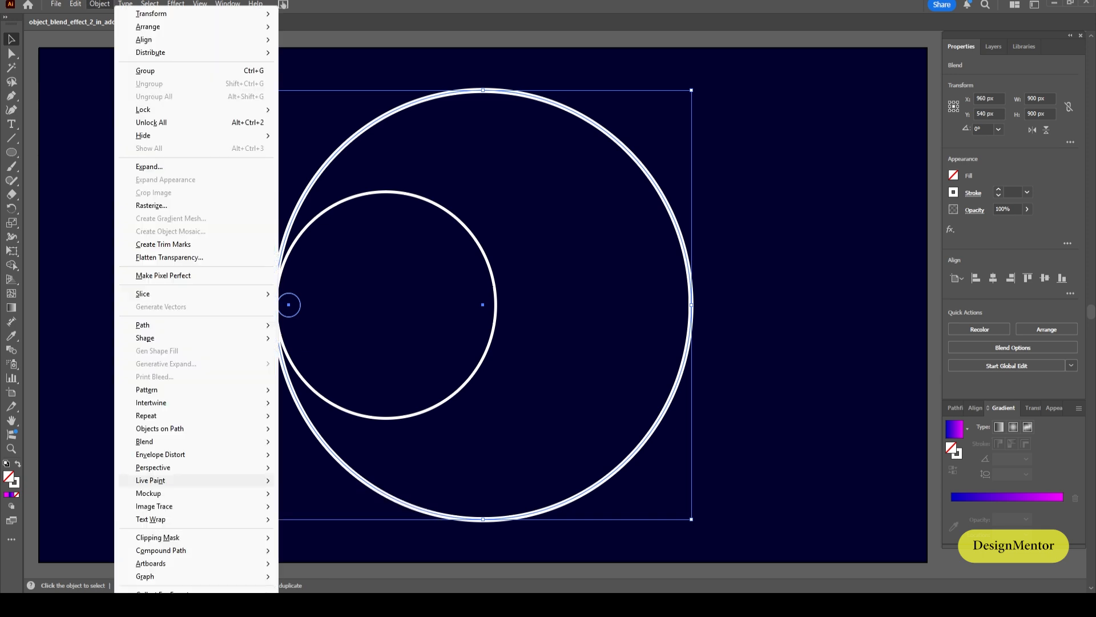
{"action": "key", "text": "Right"}
{"action": "key", "text": "Down"}
{"action": "key", "text": "Return"}
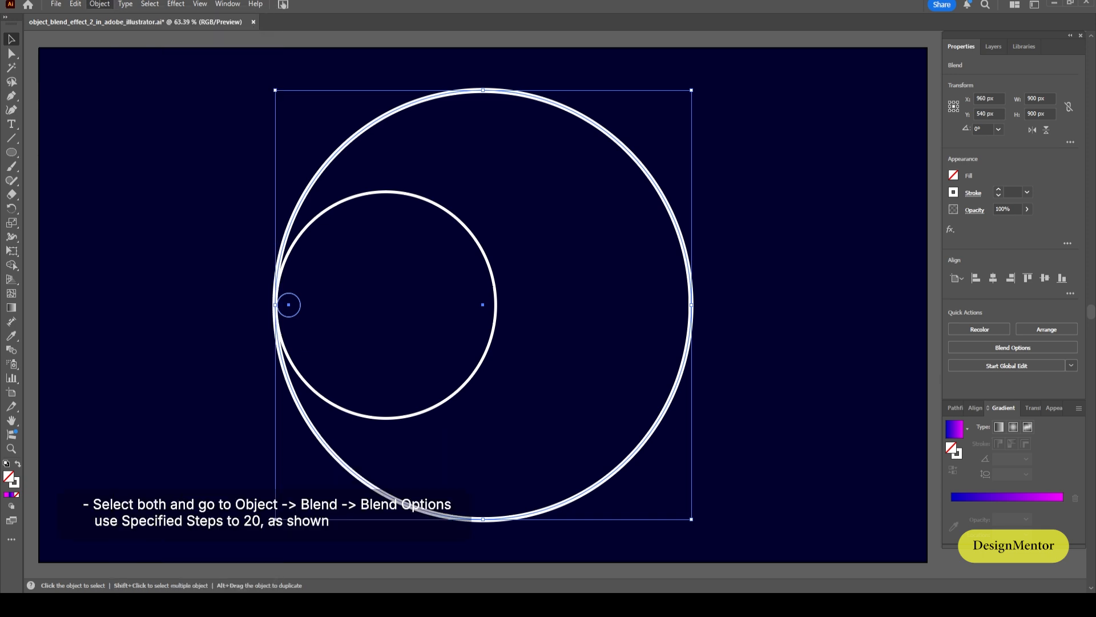
{"action": "key", "text": "alt+Down"}
{"action": "key", "text": "Down"}
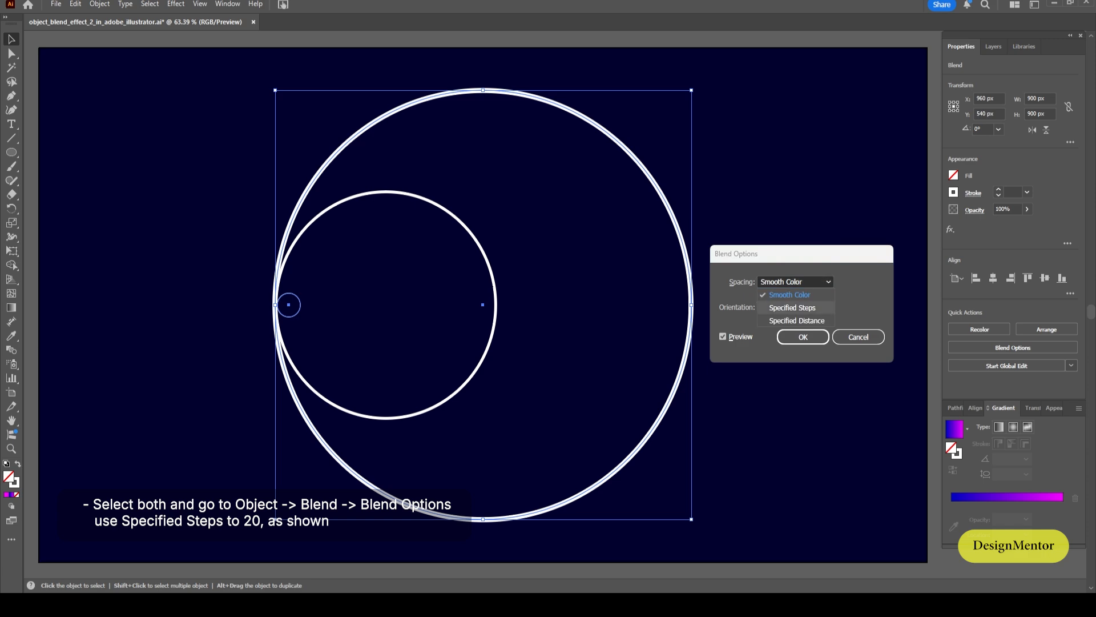
{"action": "key", "text": "Return"}
{"action": "key", "text": "Up"}
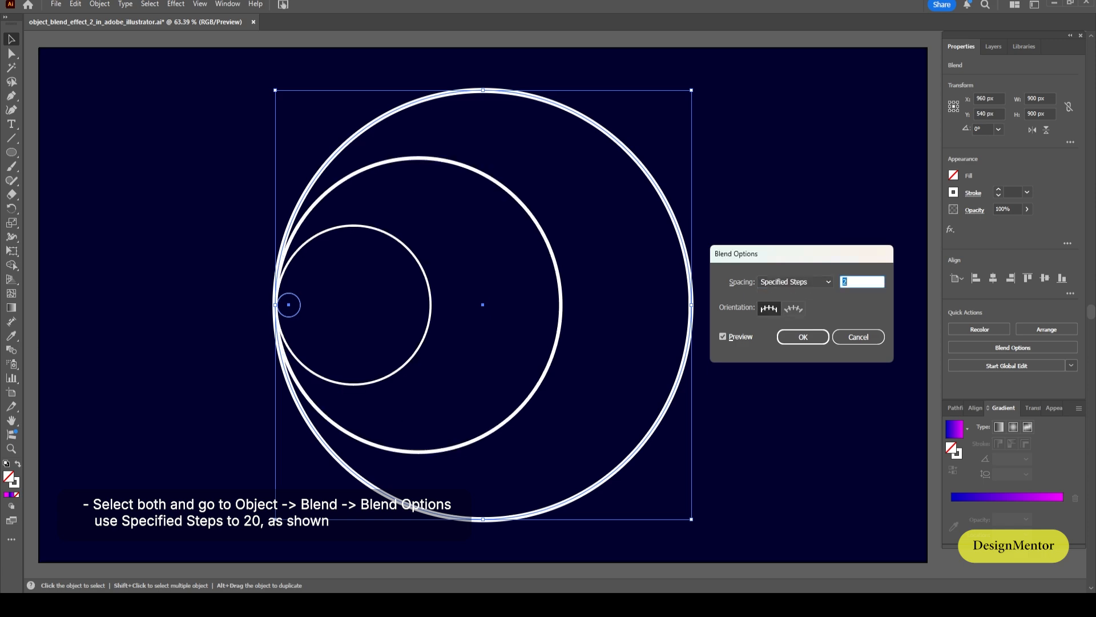
{"action": "key", "text": "Up"}
{"action": "key", "text": "Up"}
{"action": "key", "text": "Up"}
{"action": "key", "text": "Up"}
{"action": "key", "text": "Up"}
{"action": "key", "text": "Up"}
{"action": "key", "text": "Up"}
{"action": "key", "text": "Up"}
{"action": "key", "text": "Up"}
{"action": "key", "text": "Up"}
{"action": "key", "text": "Up"}
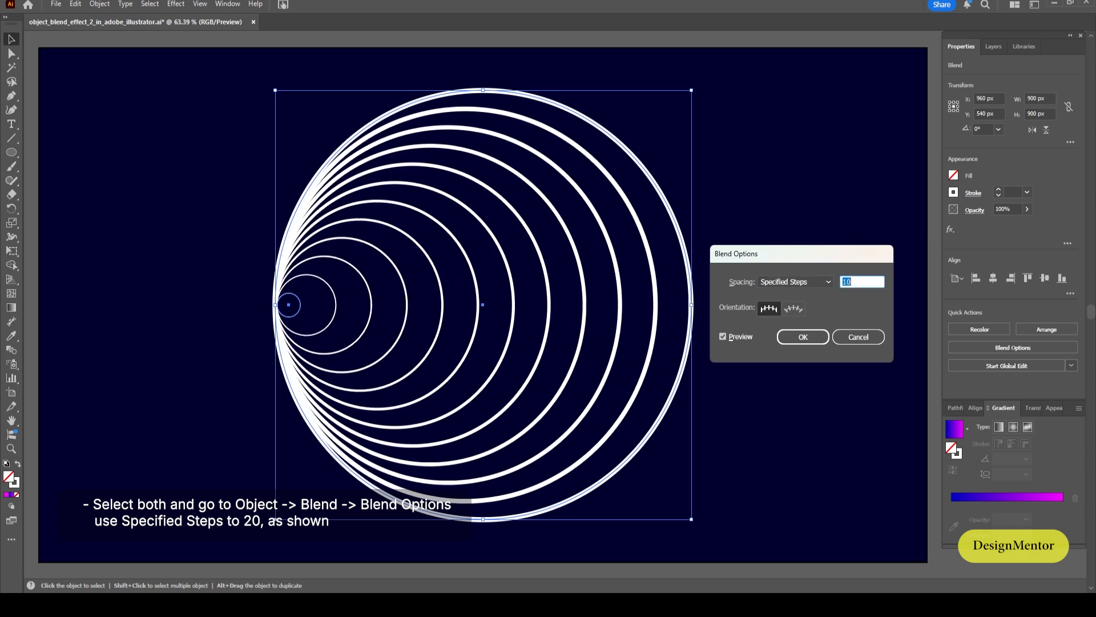
{"action": "key", "text": "Up"}
{"action": "key", "text": "Up"}
{"action": "key", "text": "Up"}
{"action": "key", "text": "Up"}
{"action": "key", "text": "Up"}
{"action": "key", "text": "Up"}
{"action": "key", "text": "Up"}
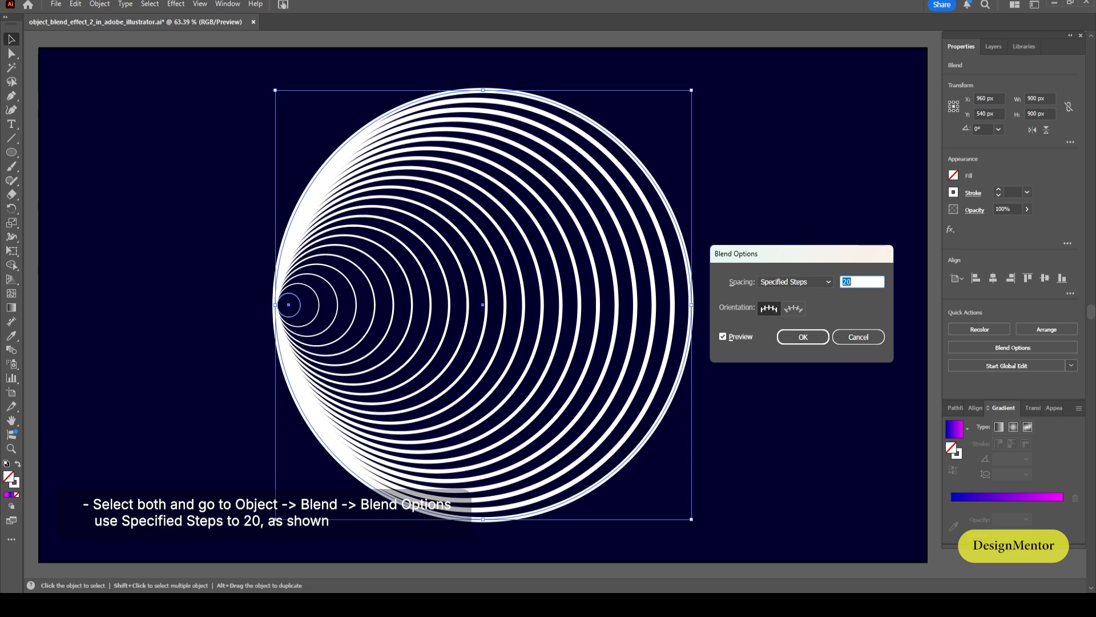
{"action": "key", "text": "alt+p"}
{"action": "key", "text": "alt+p"}
{"action": "key", "text": "alt+p"}
{"action": "key", "text": "alt+p"}
{"action": "key", "text": "alt+p"}
{"action": "key", "text": "alt+p"}
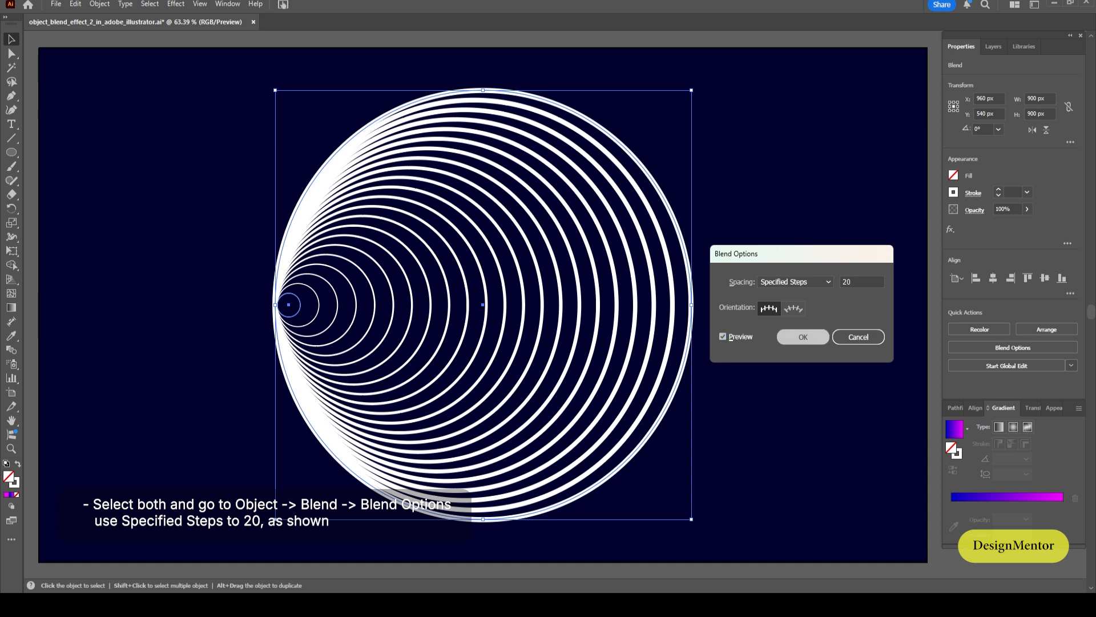
{"action": "key", "text": "Return"}
{"action": "key", "text": "ctrl+shift+a"}
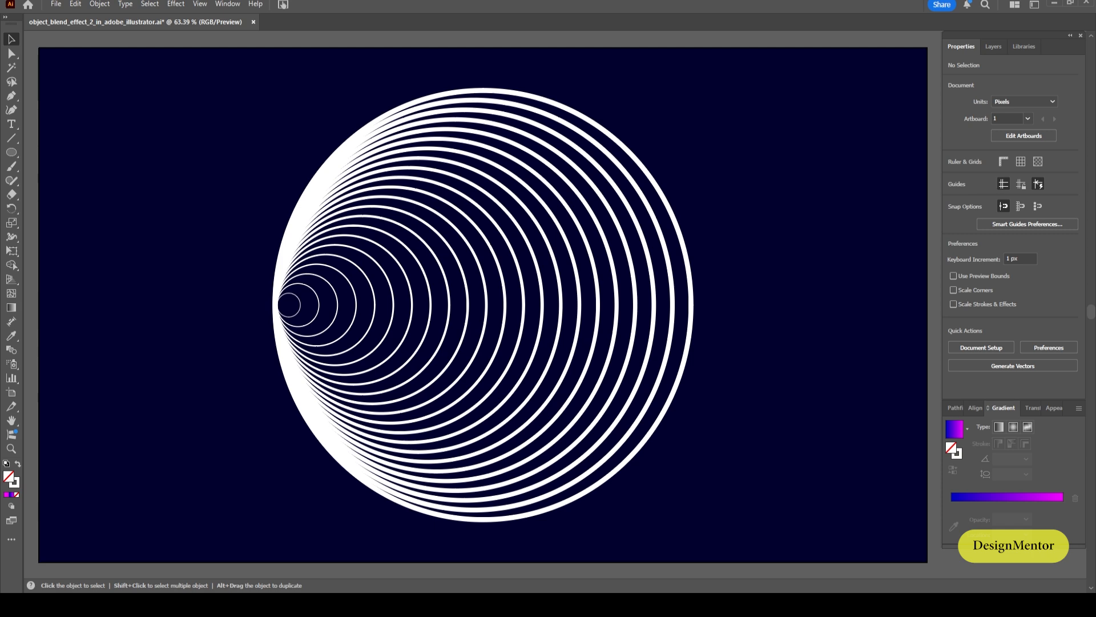
- Select the circle blend and expand it with Object, Fill and Stroke enabled
{"action": "left_click_drag", "start_coordinate": [206, 99], "coordinate": [724, 360]}
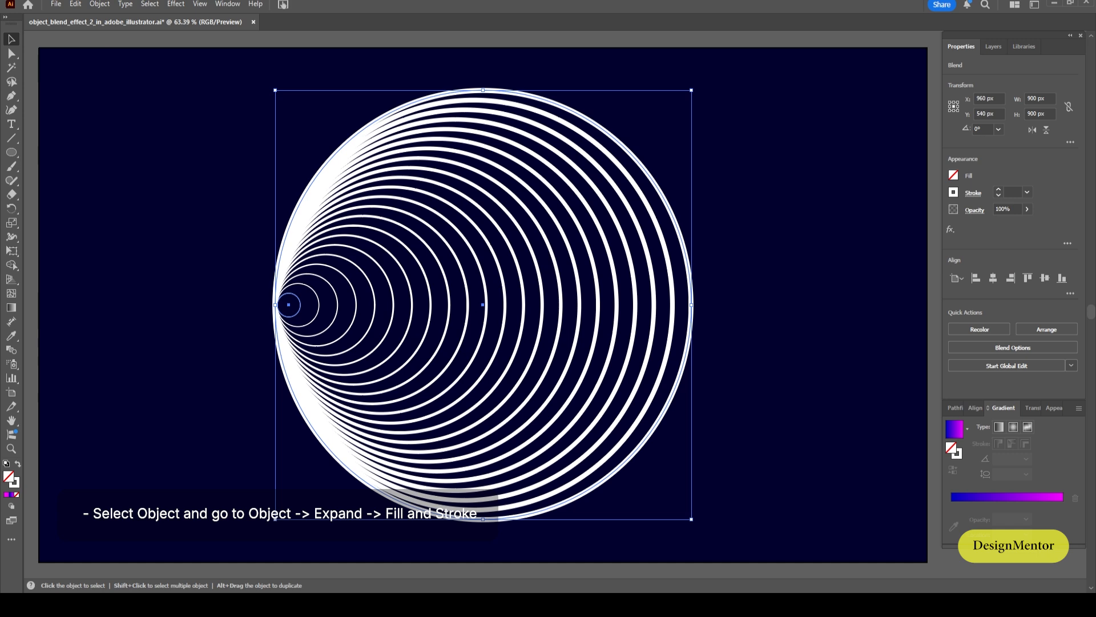
{"action": "left_click", "coordinate": [100, 4]}
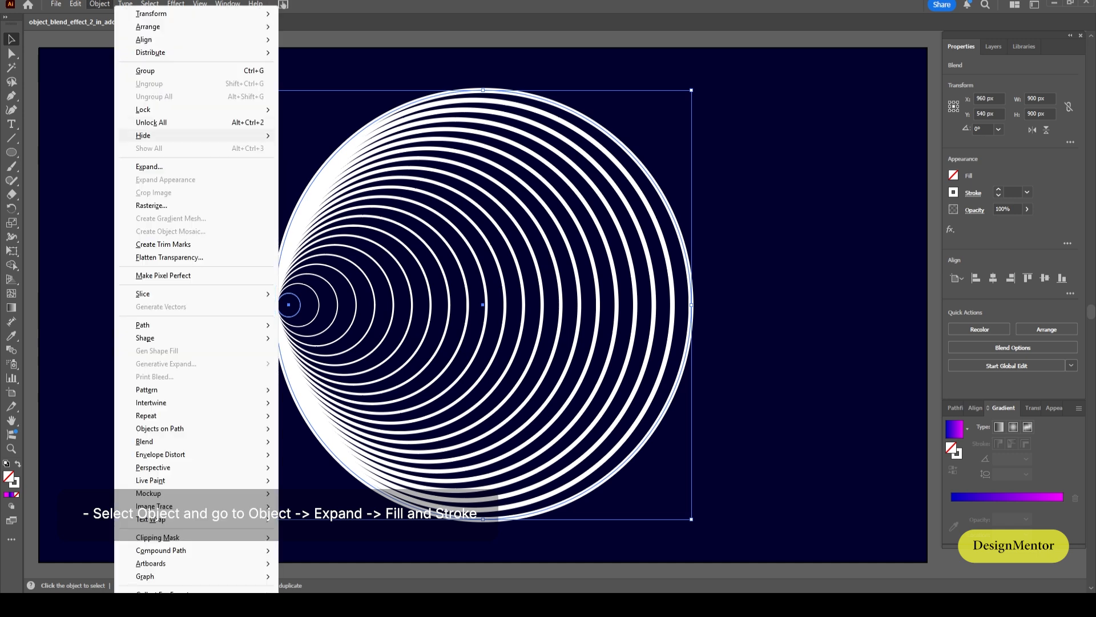
{"action": "left_click", "coordinate": [149, 166]}
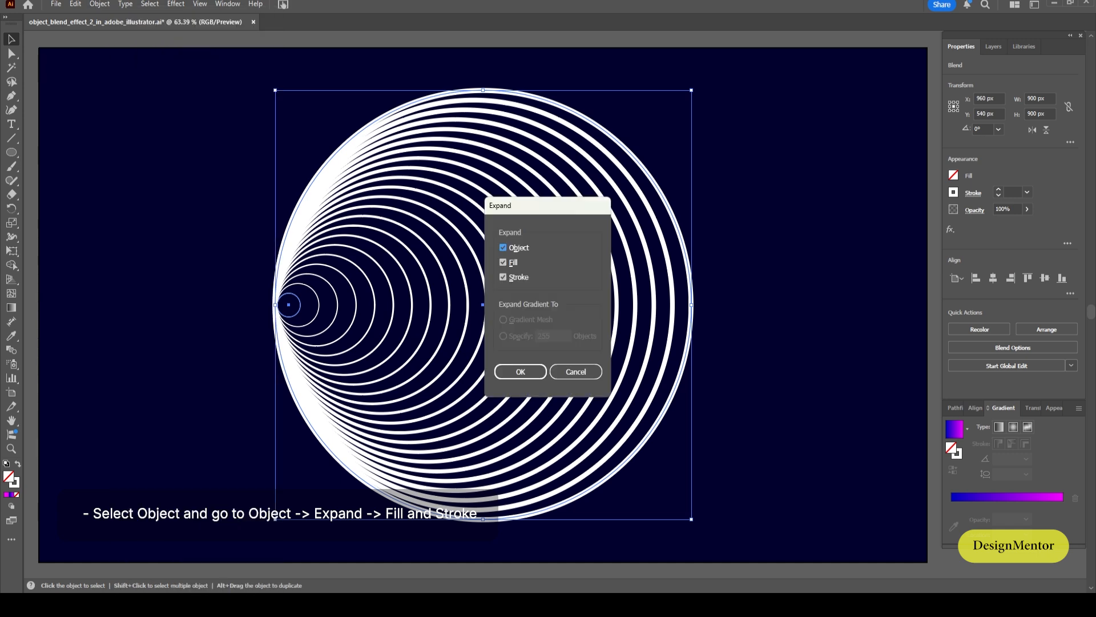
{"action": "key", "text": "Return"}
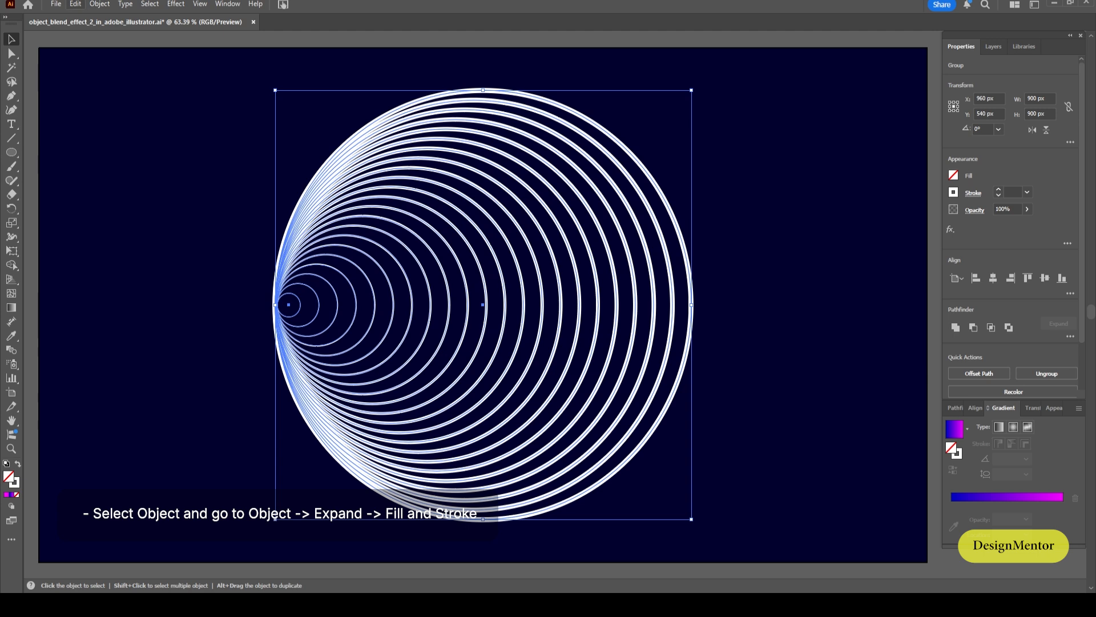
- Expand the resulting circle group again with Fill and Stroke enabled to outline its strokes, and deselect it
{"action": "left_click", "coordinate": [99, 4]}
{"action": "left_click", "coordinate": [149, 166]}
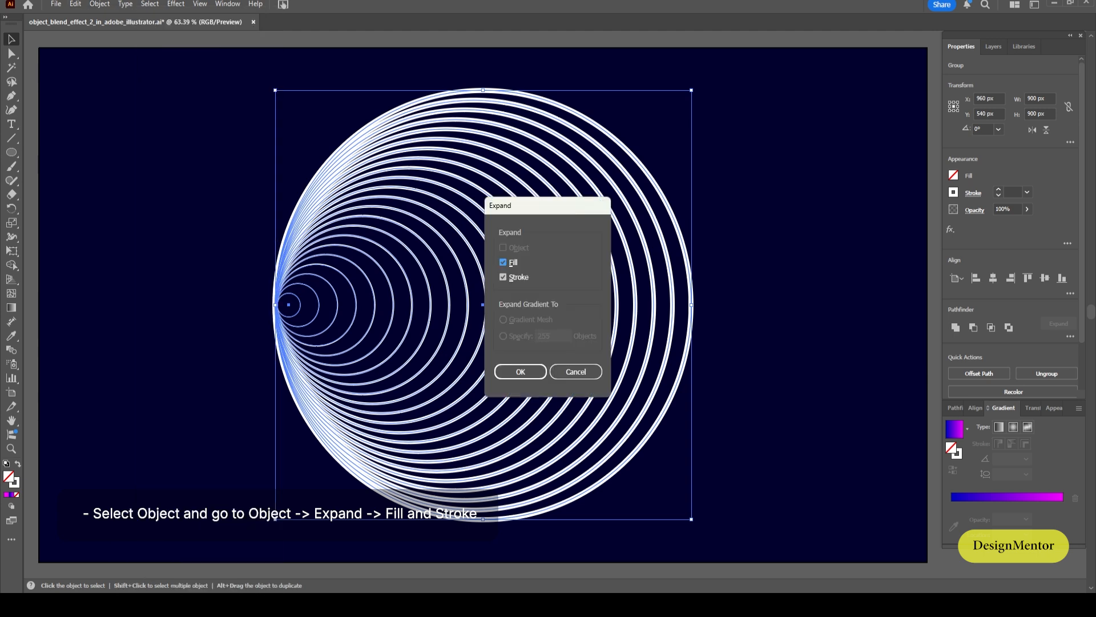
{"action": "key", "text": "Return"}
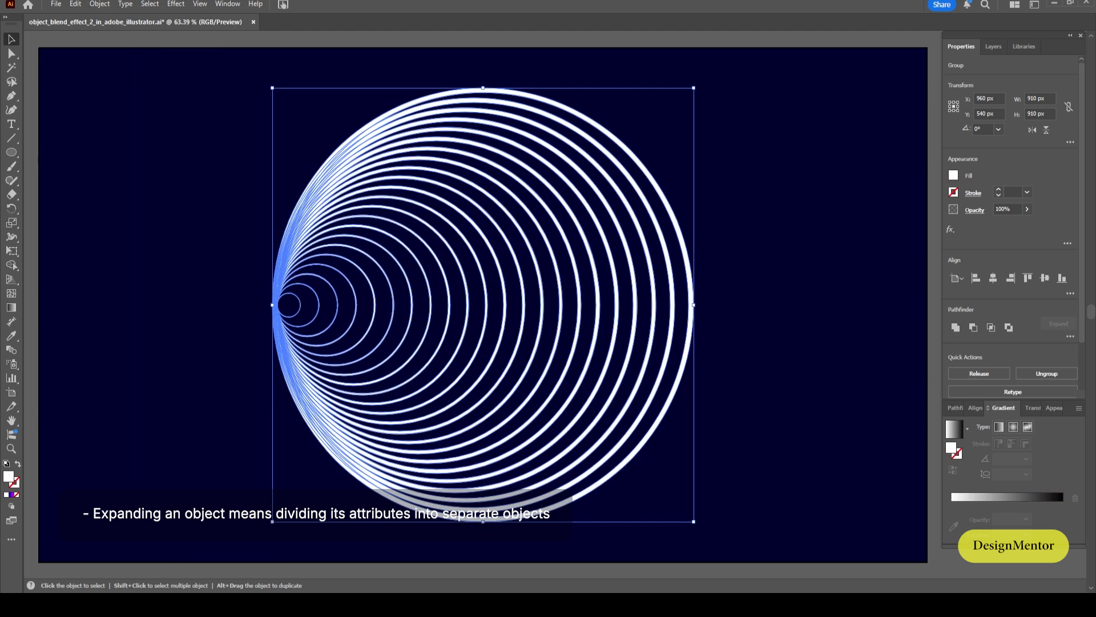
{"action": "key", "text": "ctrl+shift+a"}
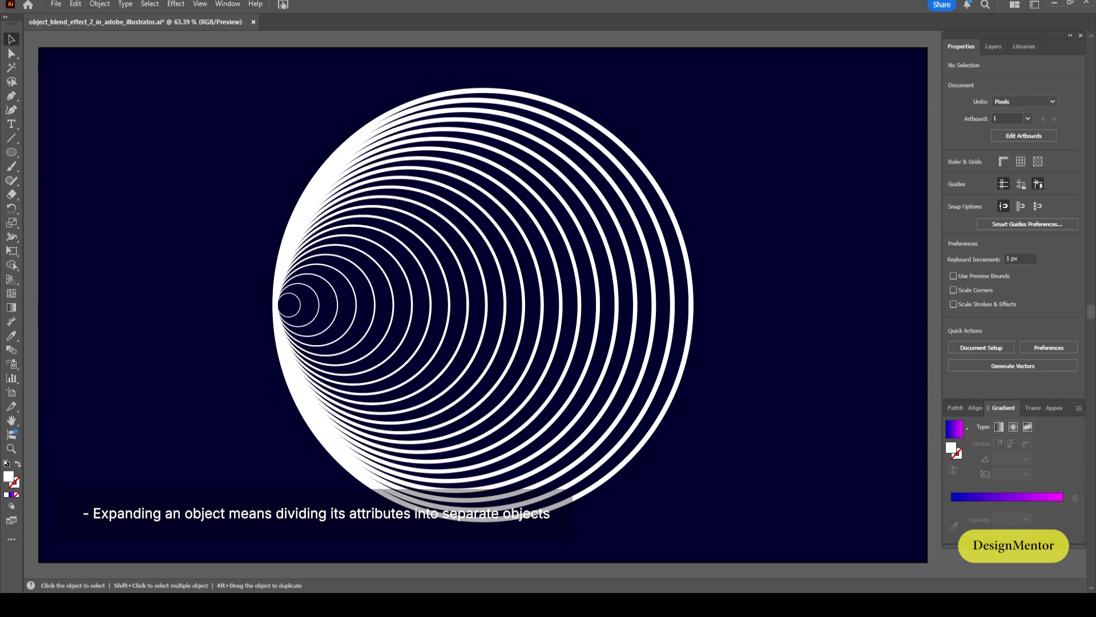
- Apply a linear gradient fill to the expanded circle group and set its starting color stop to blue #1d00df
{"action": "left_click_drag", "start_coordinate": [233, 101], "coordinate": [720, 392]}
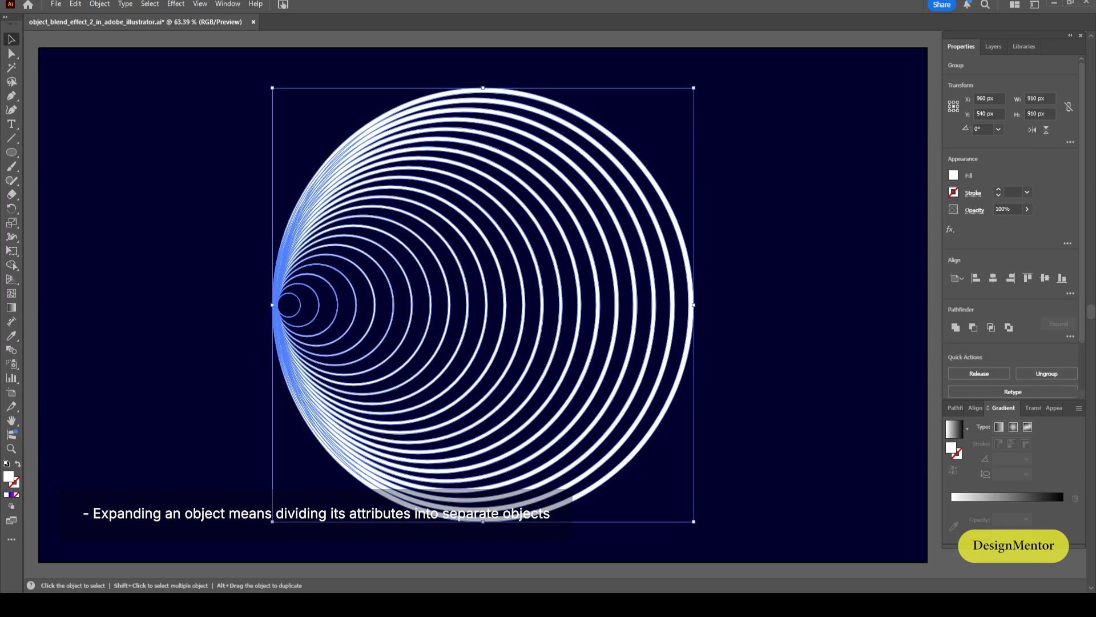
{"action": "left_click", "coordinate": [997, 497]}
{"action": "left_click", "coordinate": [951, 505]}
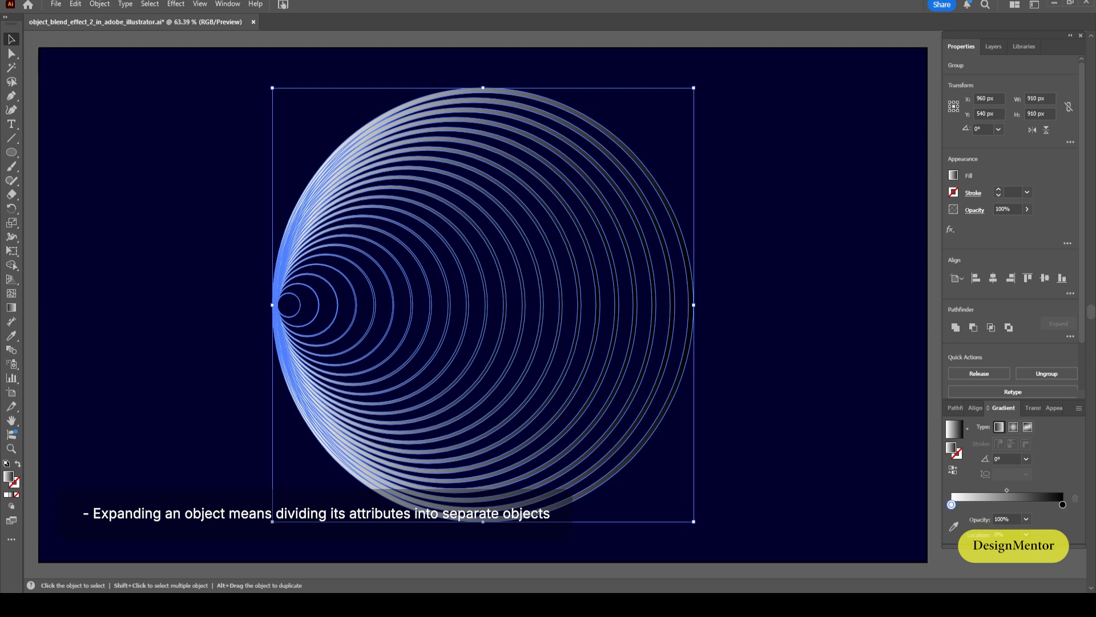
{"action": "double_click", "coordinate": [951, 505]}
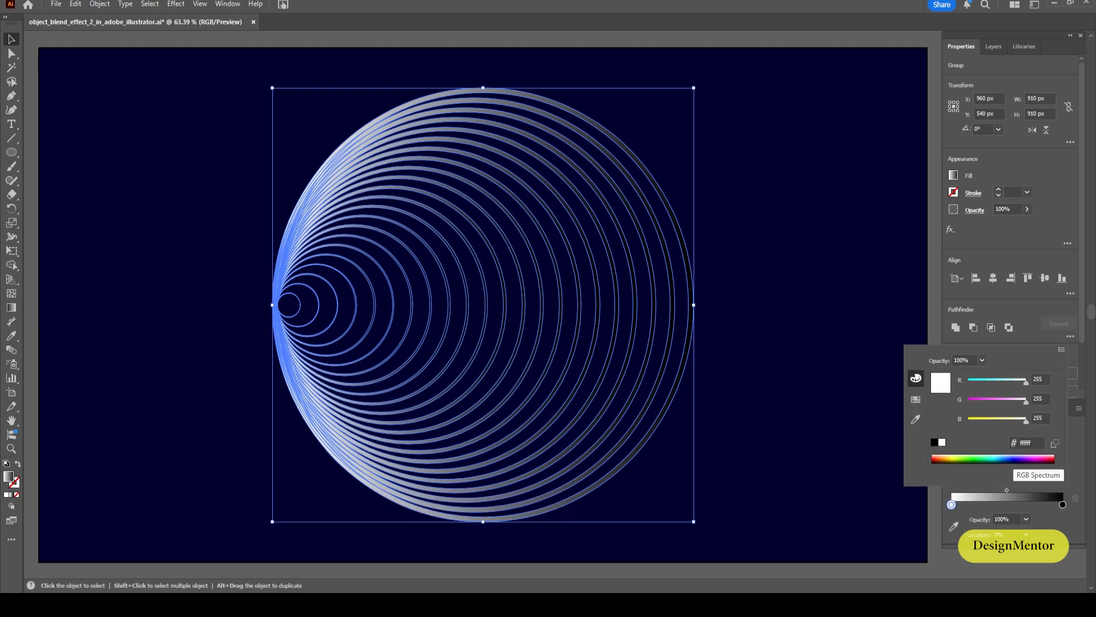
{"action": "left_click", "coordinate": [1016, 459]}
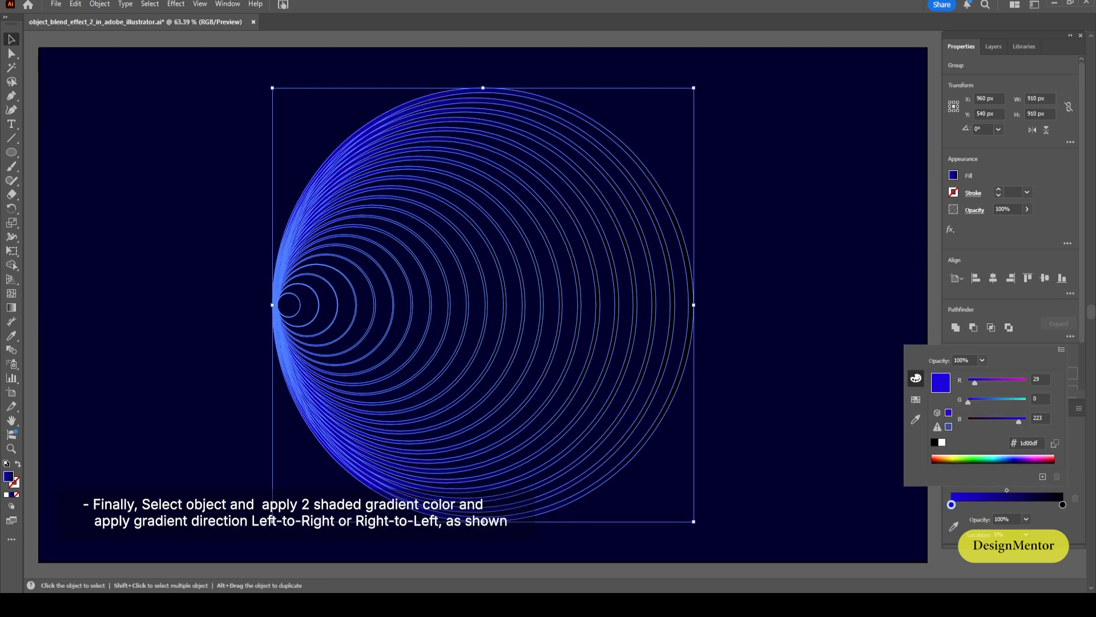
- Set the gradient's black end stop to magenta #bf00b0 and deselect the circle group
{"action": "left_click", "coordinate": [1063, 505]}
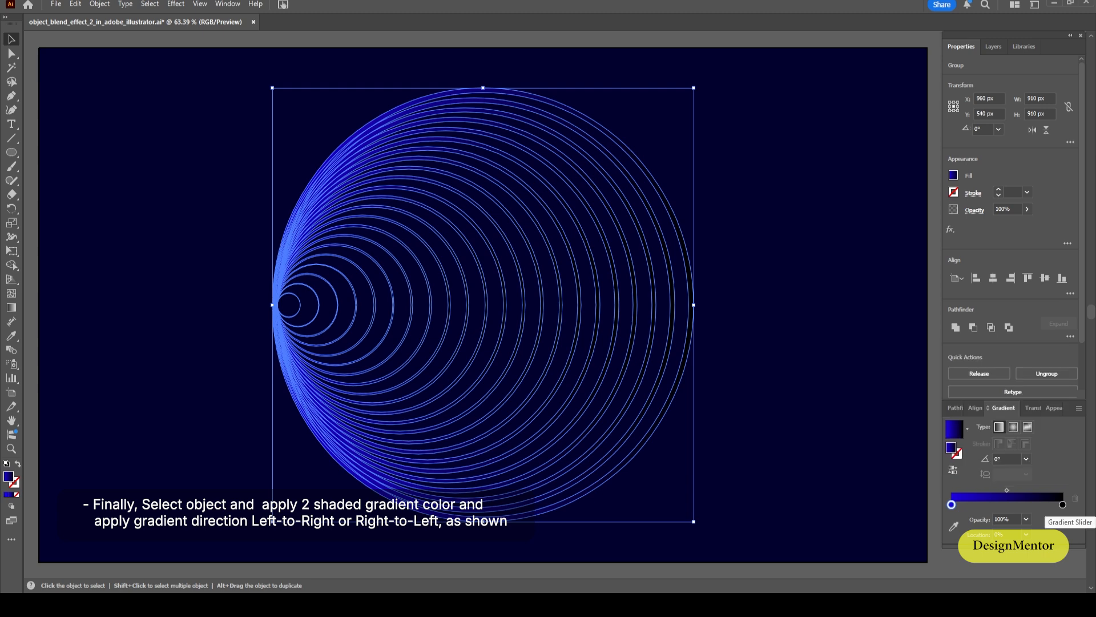
{"action": "double_click", "coordinate": [1063, 505]}
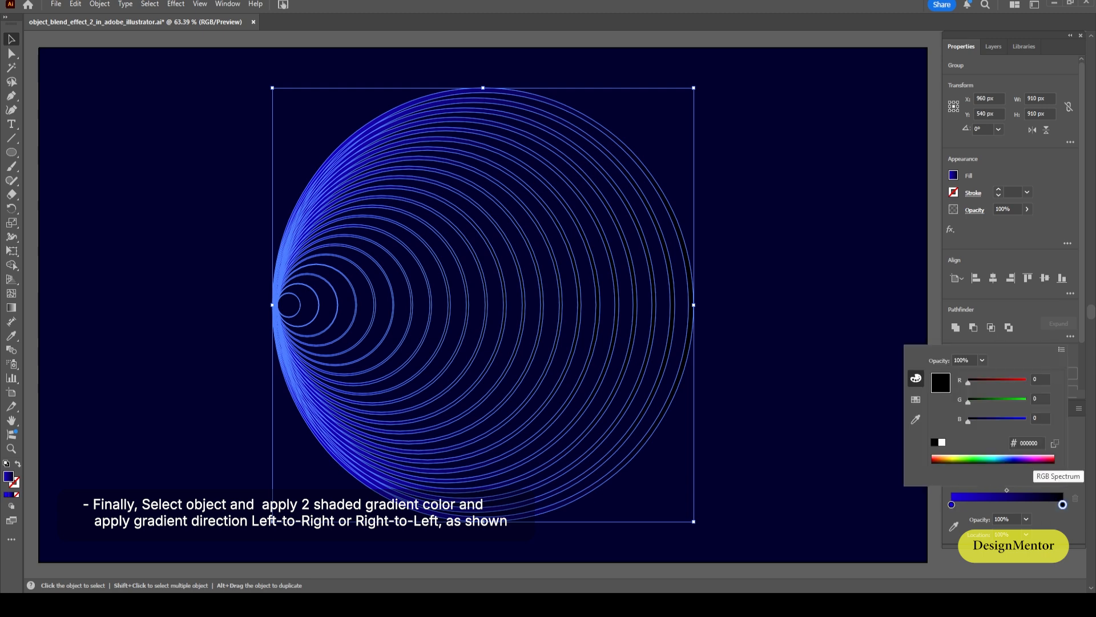
{"action": "left_click", "coordinate": [1036, 460]}
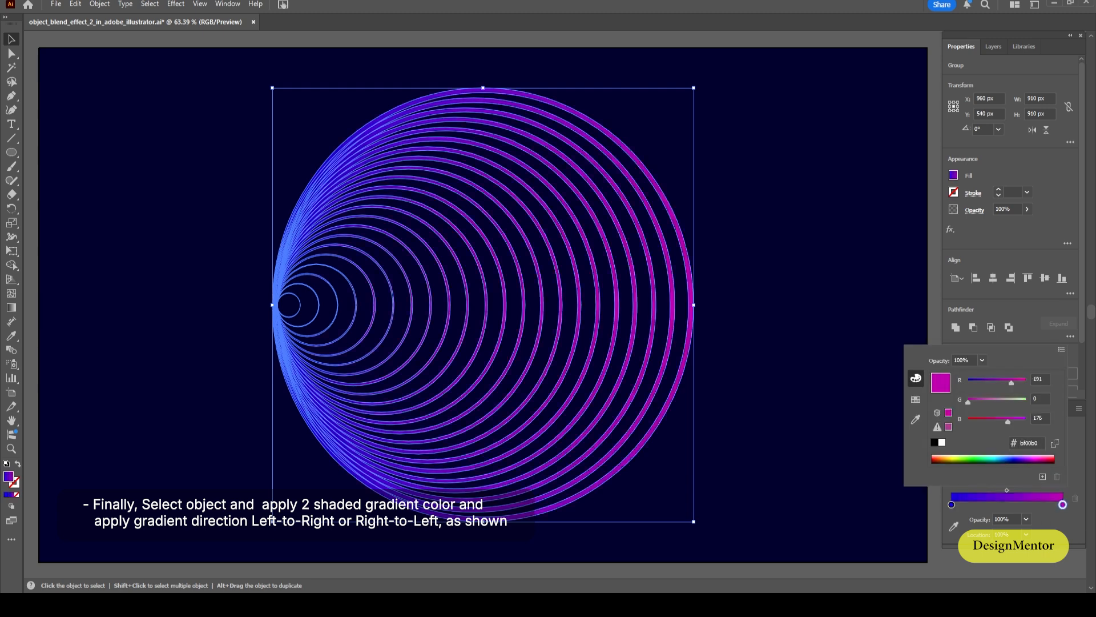
{"action": "key", "text": "Escape"}
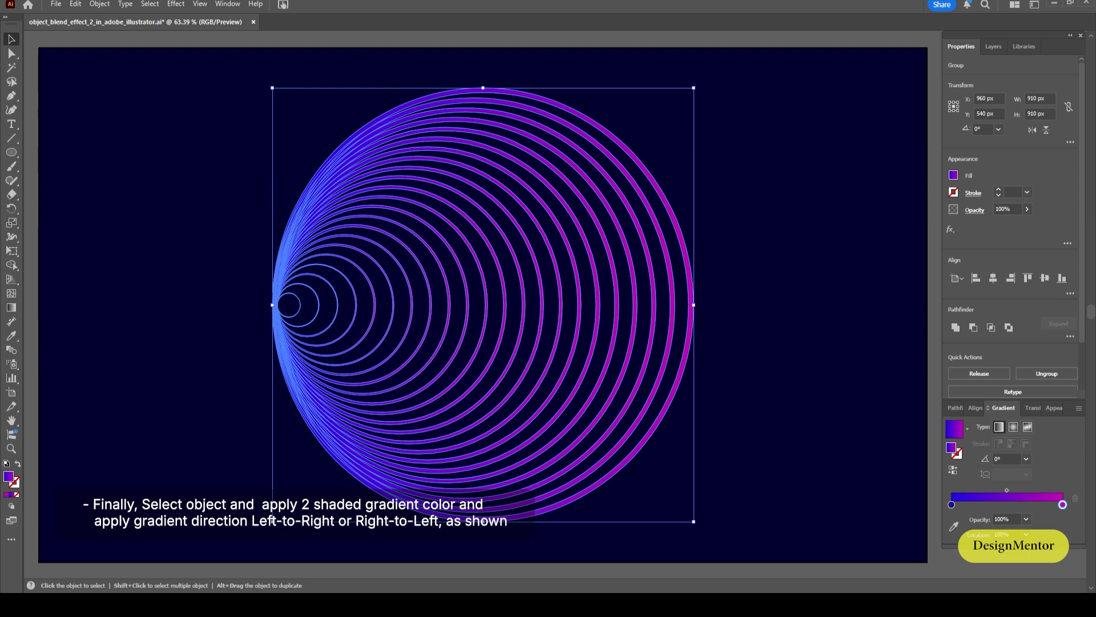
{"action": "key", "text": "ctrl+shift+a"}
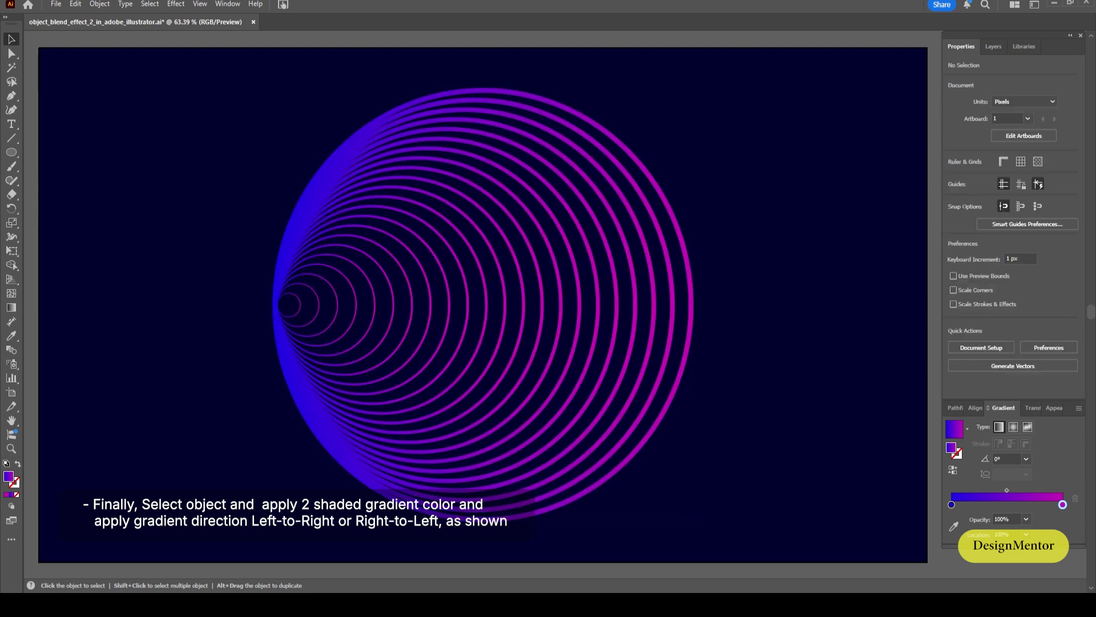
- Redraw the gradient as one horizontal left-to-right sweep extending past both edges of the circle group, then deselect it
{"action": "left_click_drag", "start_coordinate": [228, 100], "coordinate": [732, 336]}
{"action": "key", "text": "g"}
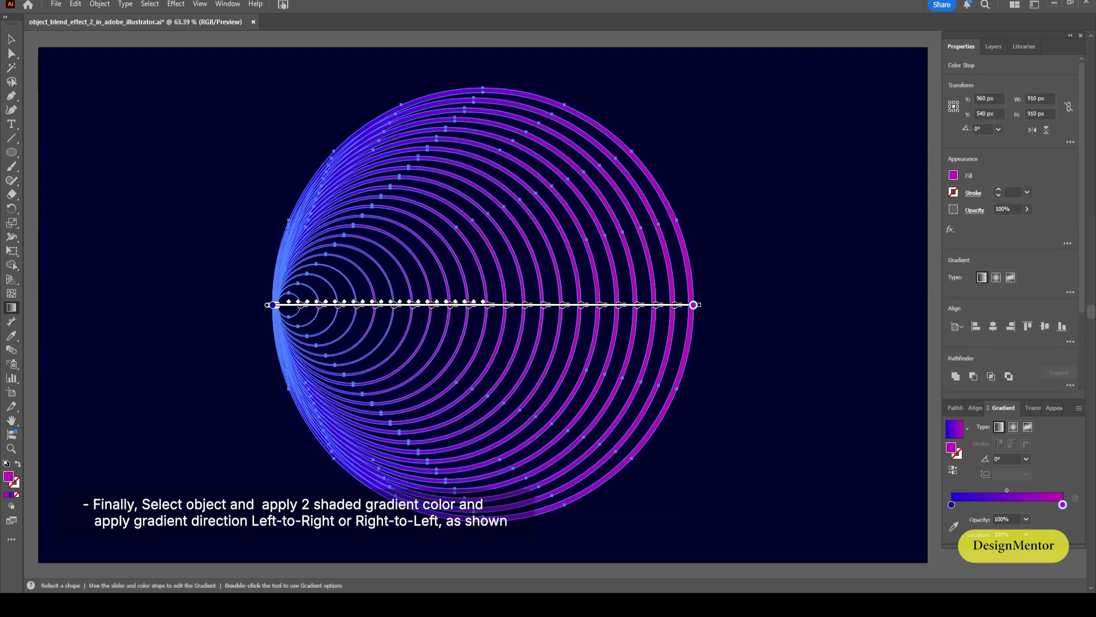
{"action": "left_click_drag", "start_coordinate": [247, 305], "coordinate": [703, 305]}
{"action": "key", "text": "v"}
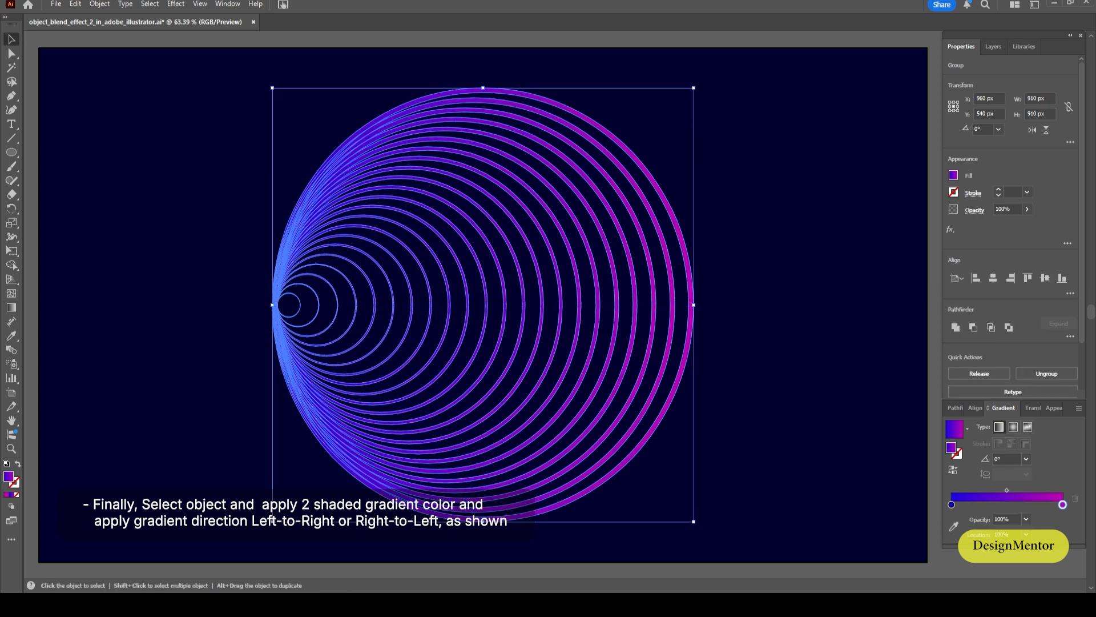
{"action": "key", "text": "ctrl+shift+a"}
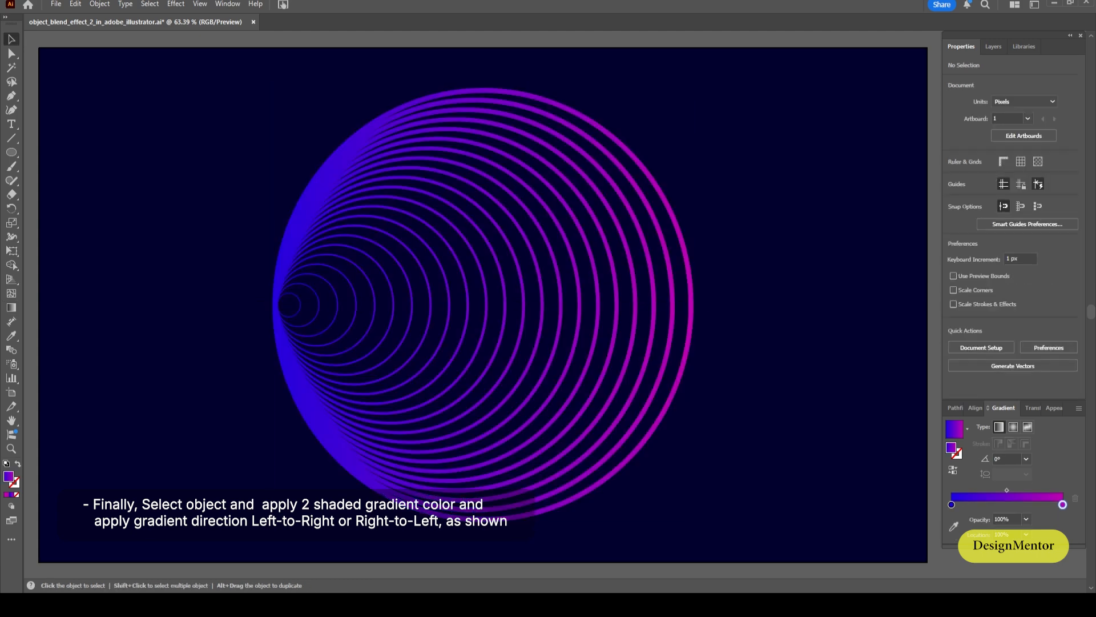
- Redraw the group's gradient left to right, from just outside the left edge to short of the right edge, and deselect
{"action": "left_click_drag", "start_coordinate": [248, 124], "coordinate": [758, 524]}
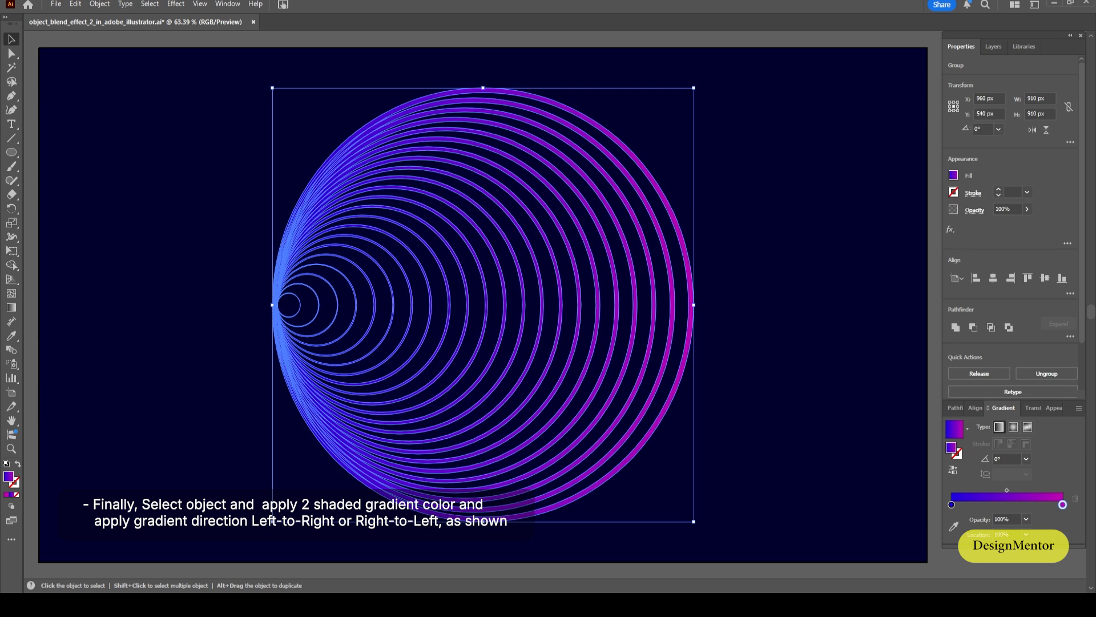
{"action": "key", "text": "g"}
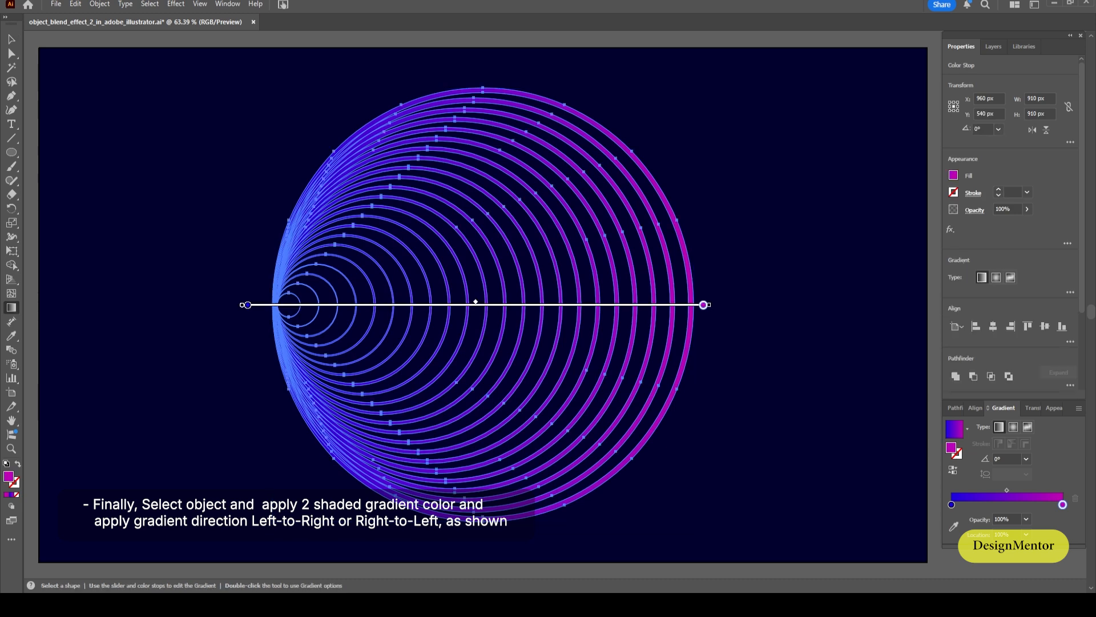
{"action": "left_click_drag", "start_coordinate": [261, 305], "coordinate": [614, 304]}
{"action": "key", "text": "v"}
{"action": "key", "text": "ctrl+shift+a"}
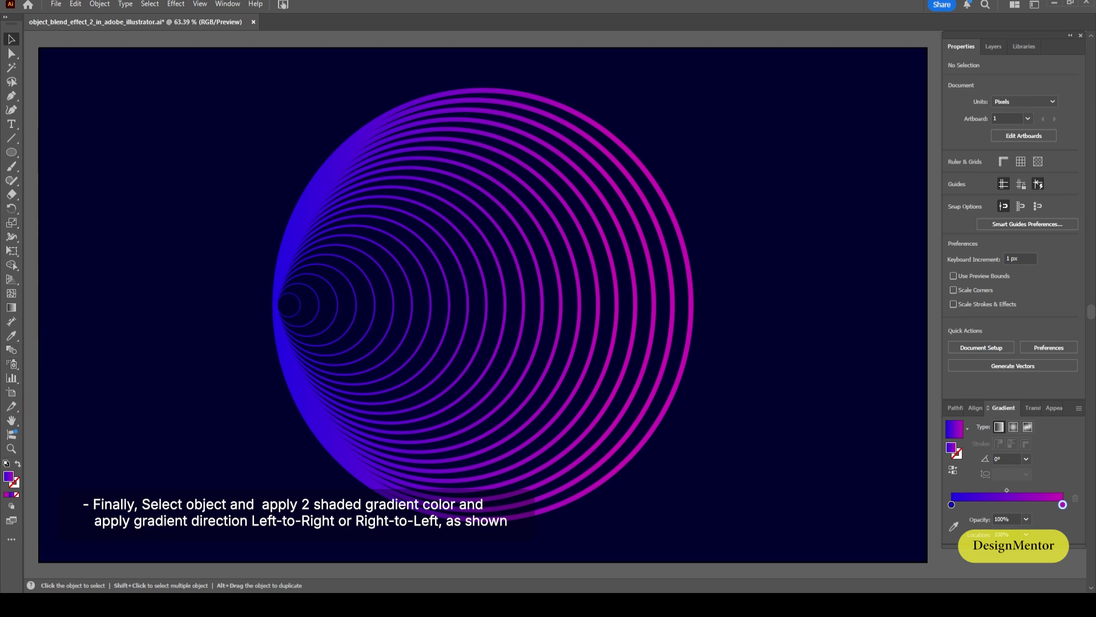
- Reverse the circle group's gradient by redrawing it horizontally from right to left at 180°, and deselect it
{"action": "left_click_drag", "start_coordinate": [245, 126], "coordinate": [370, 235]}
{"action": "key", "text": "g"}
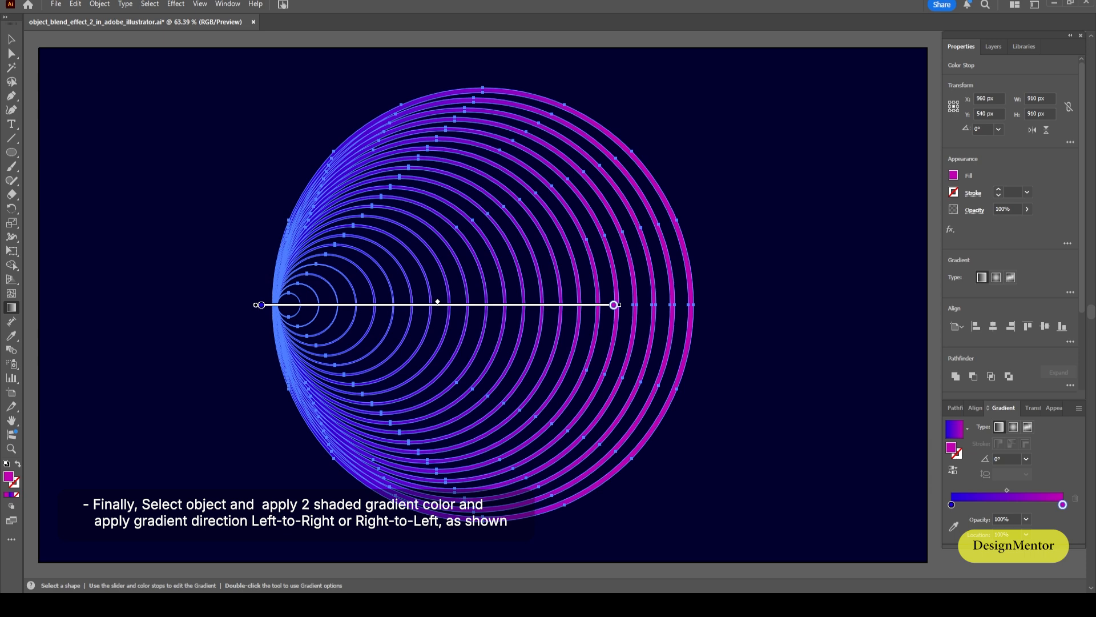
{"action": "left_click_drag", "start_coordinate": [632, 333], "coordinate": [261, 333]}
{"action": "key", "text": "v"}
{"action": "key", "text": "ctrl+shift+a"}
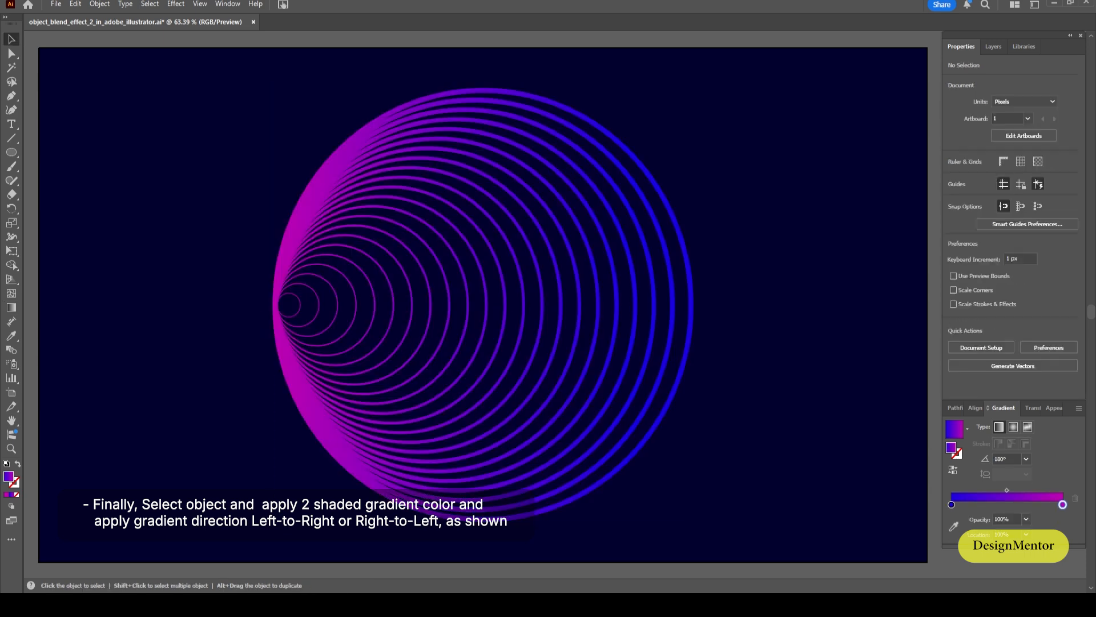